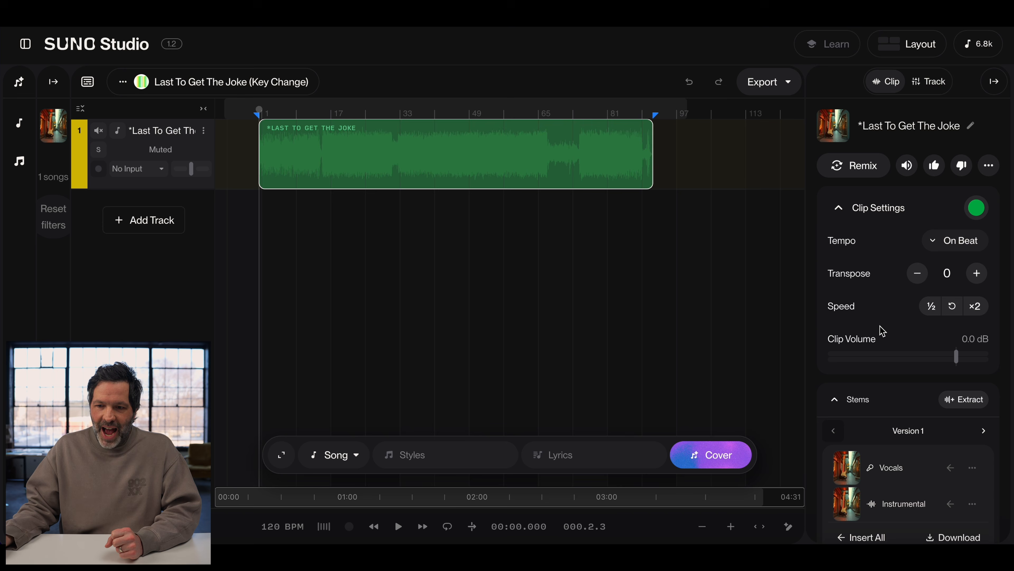
# Insert the vocals and instrumental stems of the song clip as separate tracks.
pyautogui.scroll(-1, 878, 330)
pyautogui.scroll(-1, 881, 329)
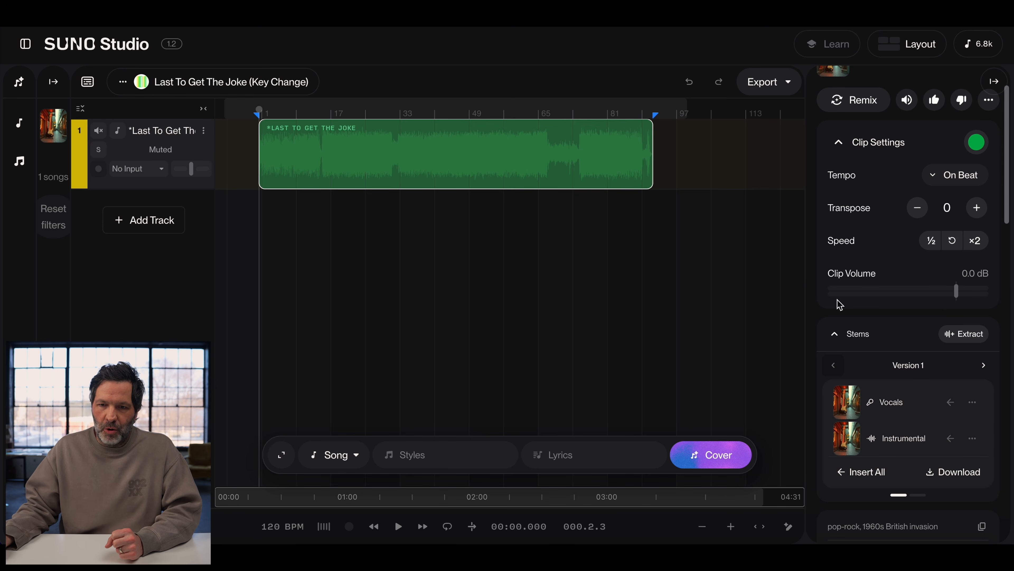
pyautogui.scroll(2, 872, 267)
pyautogui.scroll(-4, 876, 272)
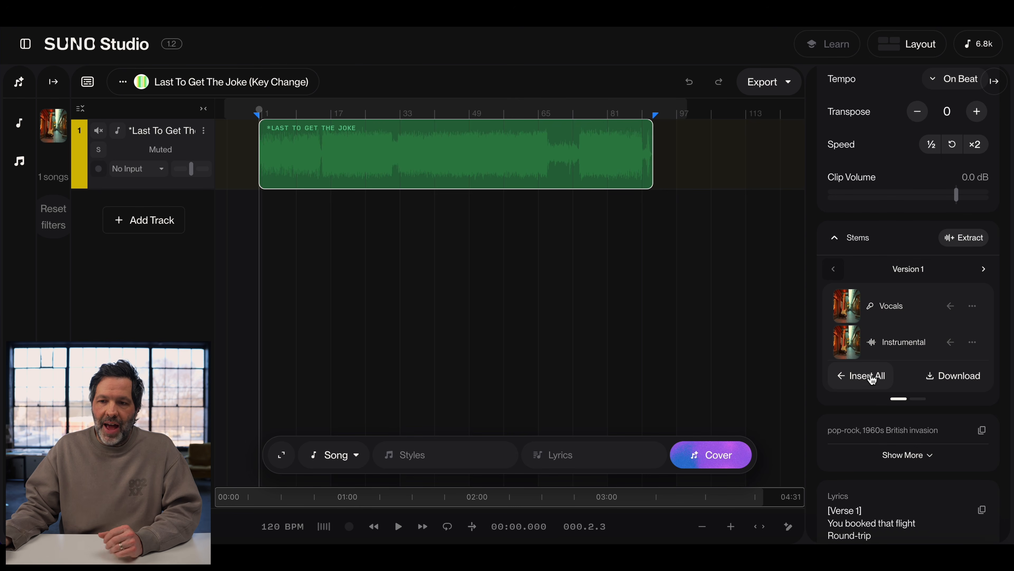
pyautogui.click(969, 239)
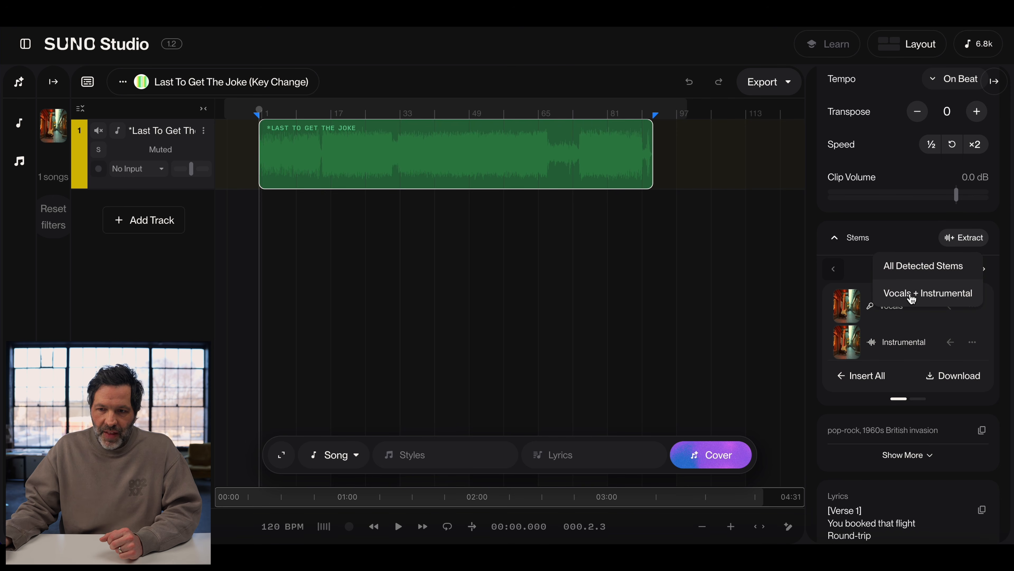
pyautogui.click(920, 237)
pyautogui.click(920, 238)
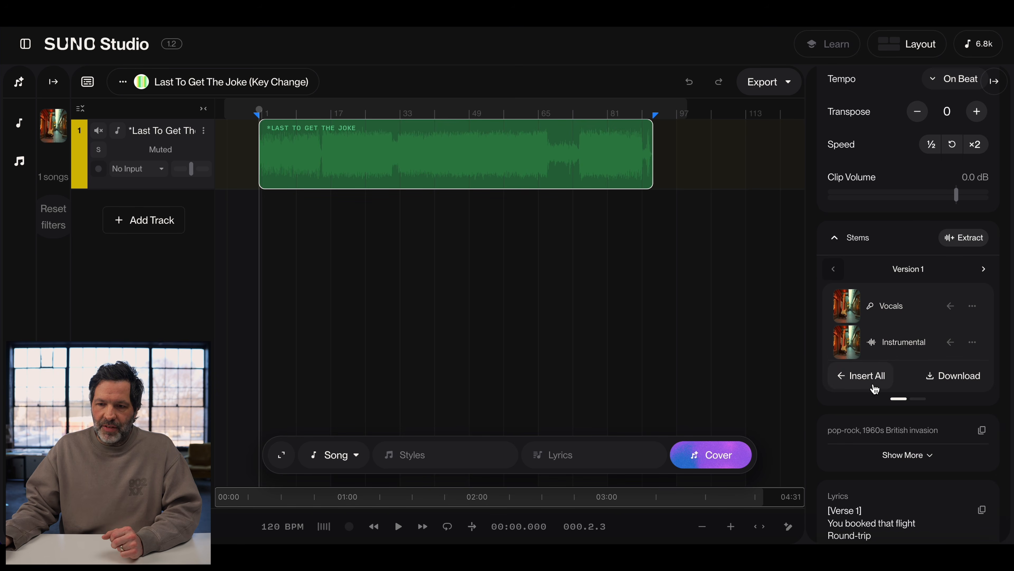
pyautogui.click(866, 379)
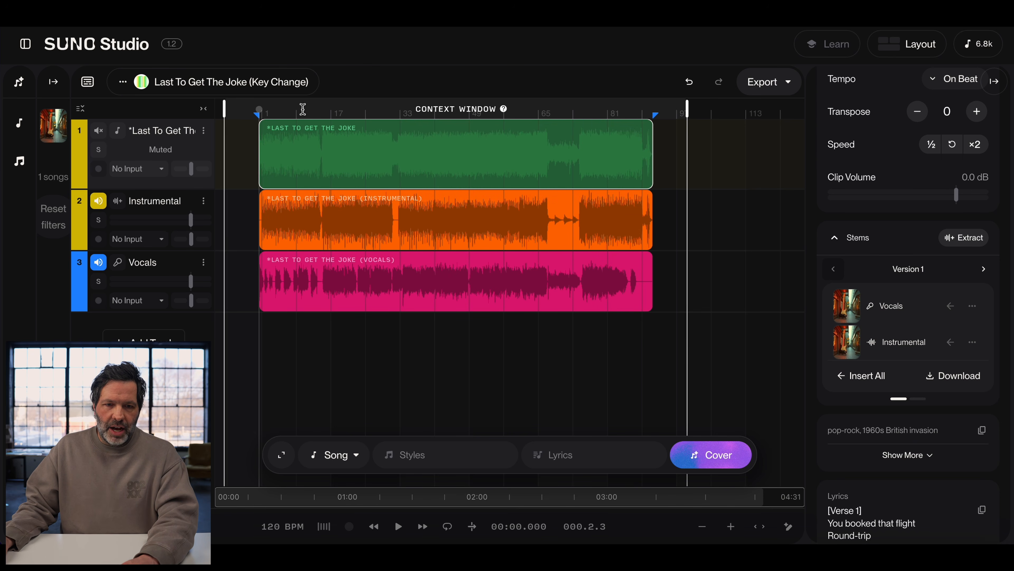
# Play the opening of the stem tracks, first without the metronome and again from bar 5 with it turned on.
pyautogui.press('space')
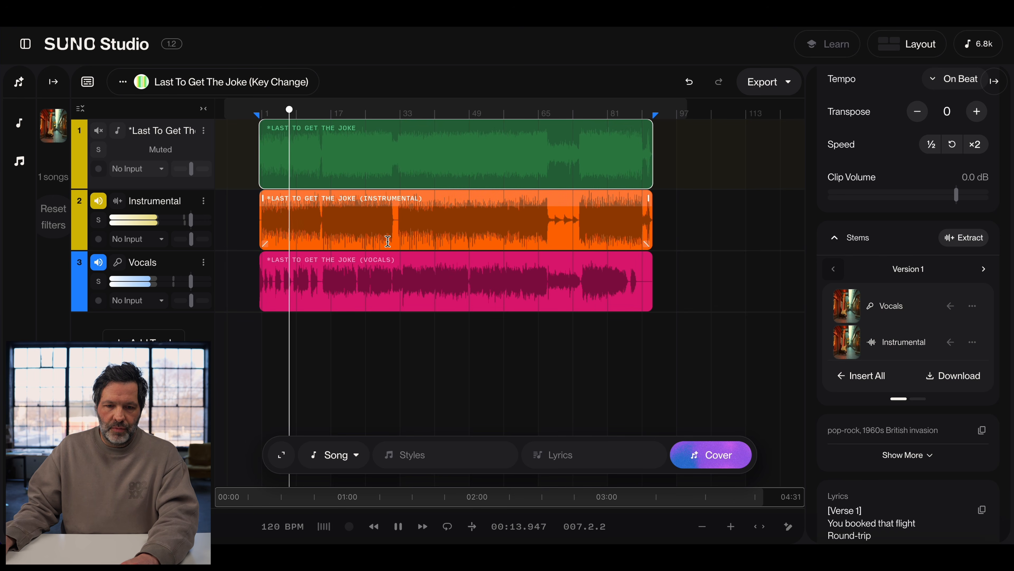
pyautogui.press('space')
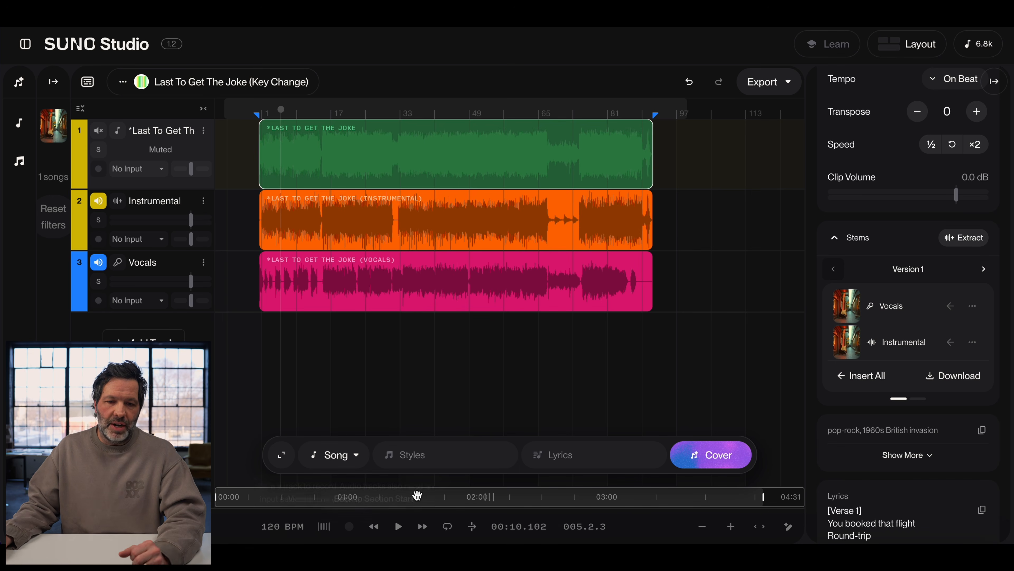
pyautogui.click(325, 527)
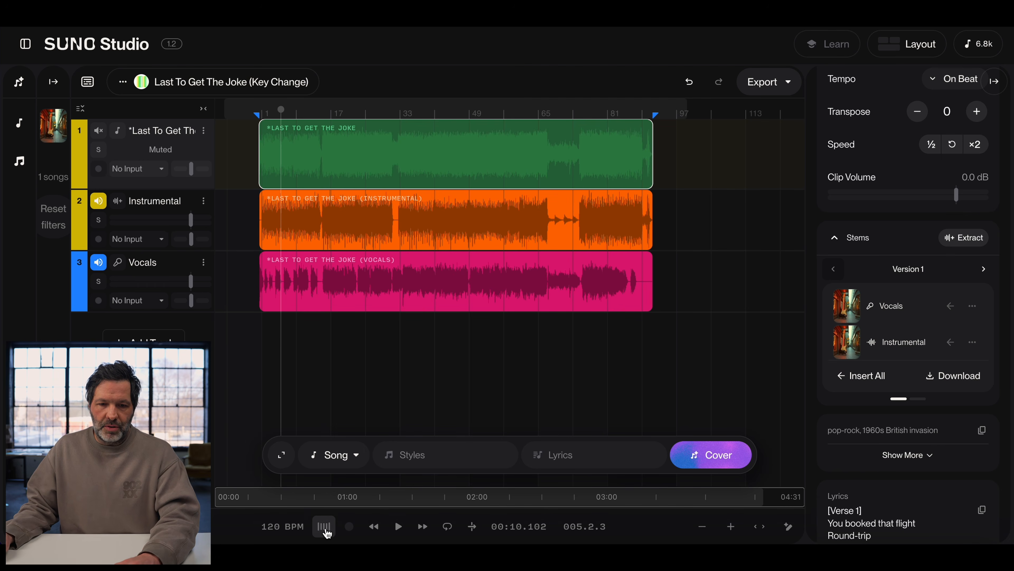
pyautogui.press('space')
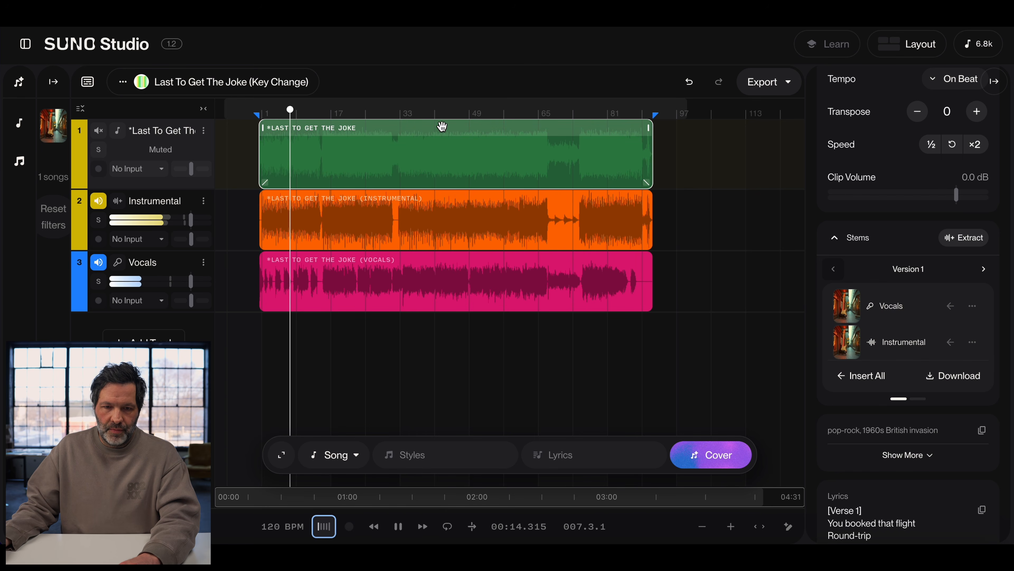
pyautogui.press('space')
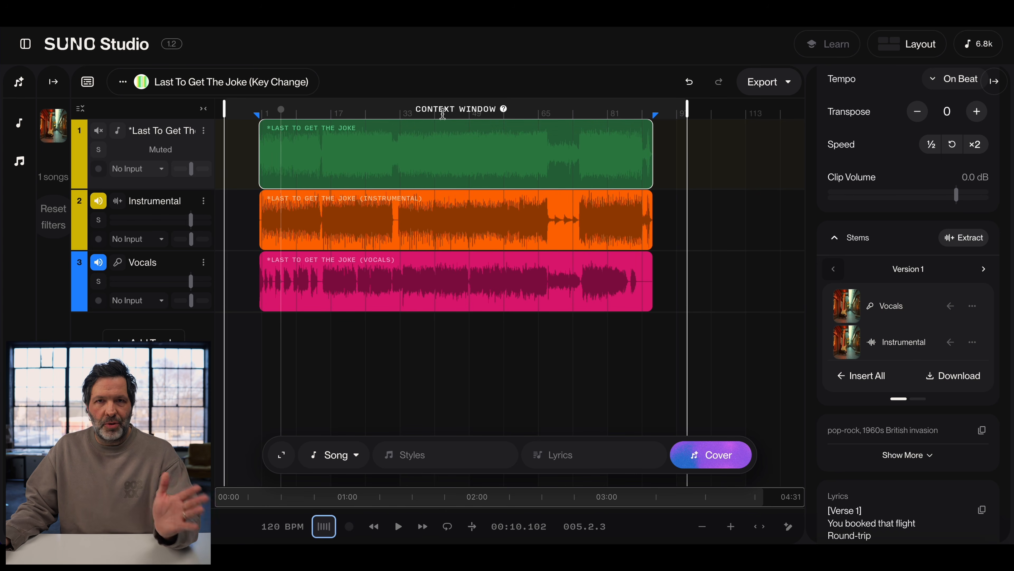
# Play the stems against the metronome from the middle of the song and from bar 81.
pyautogui.click(446, 112)
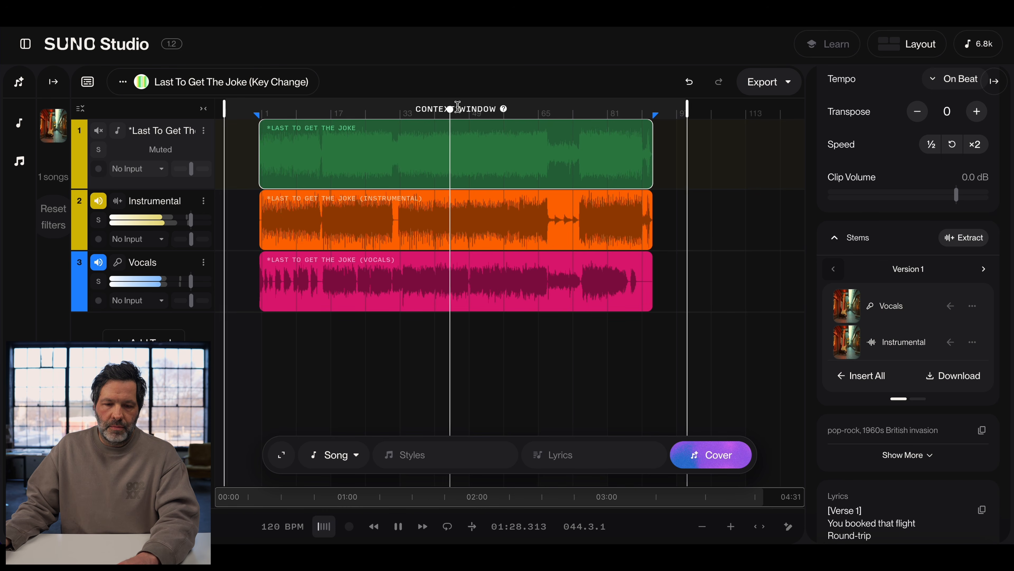
pyautogui.press('space')
pyautogui.click(606, 109)
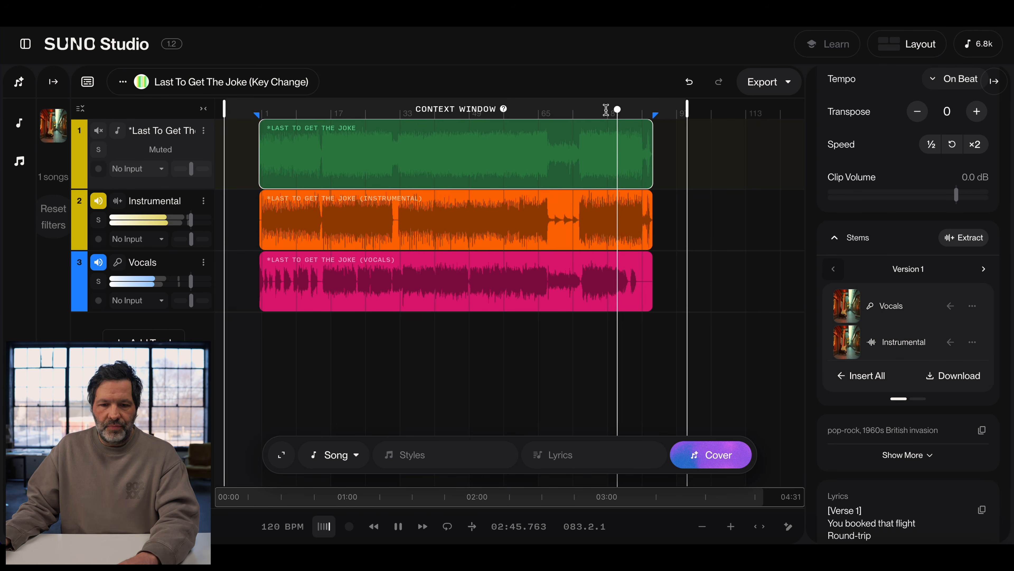
pyautogui.press('space')
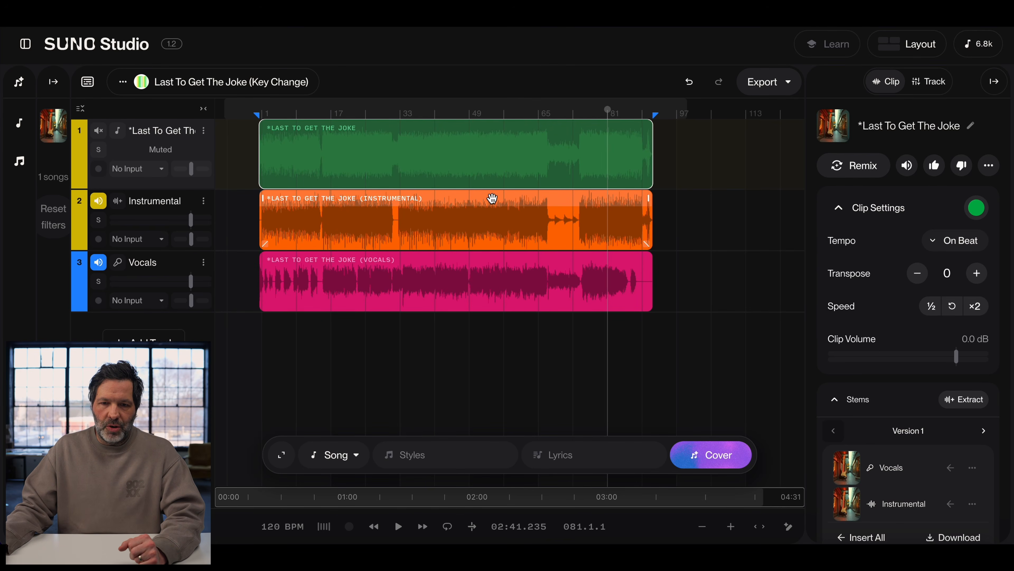
# Play the passage leading into the quiet breakdown from bar 66.
pyautogui.click(529, 110)
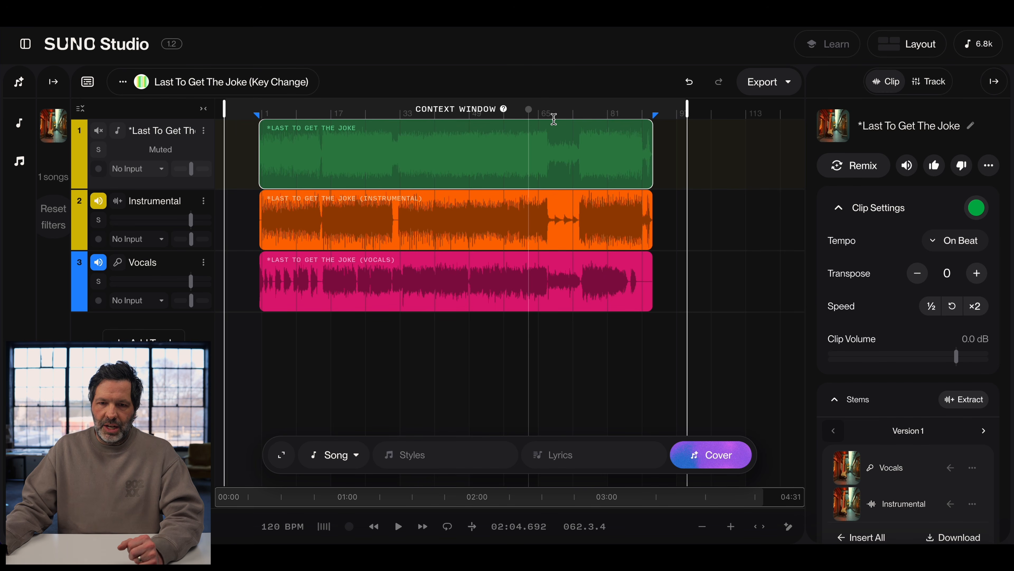
pyautogui.click(733, 527)
pyautogui.click(734, 527)
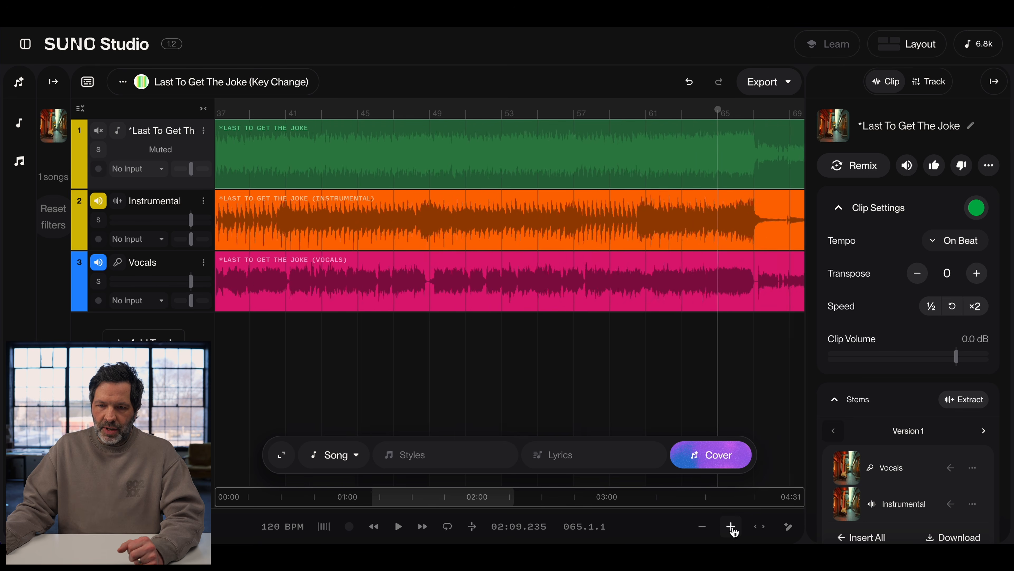
pyautogui.click(733, 526)
pyautogui.click(426, 108)
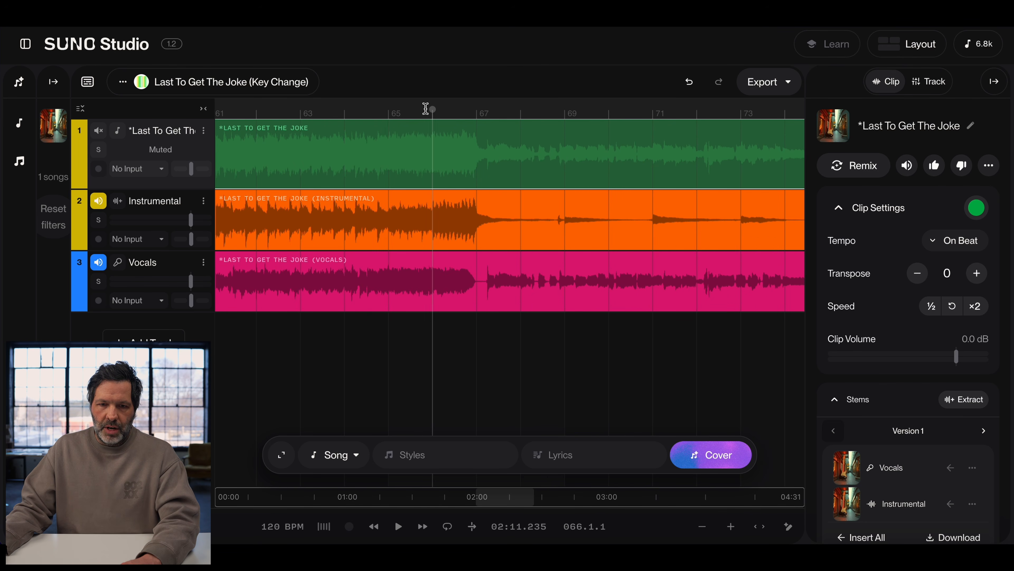
pyautogui.press('space')
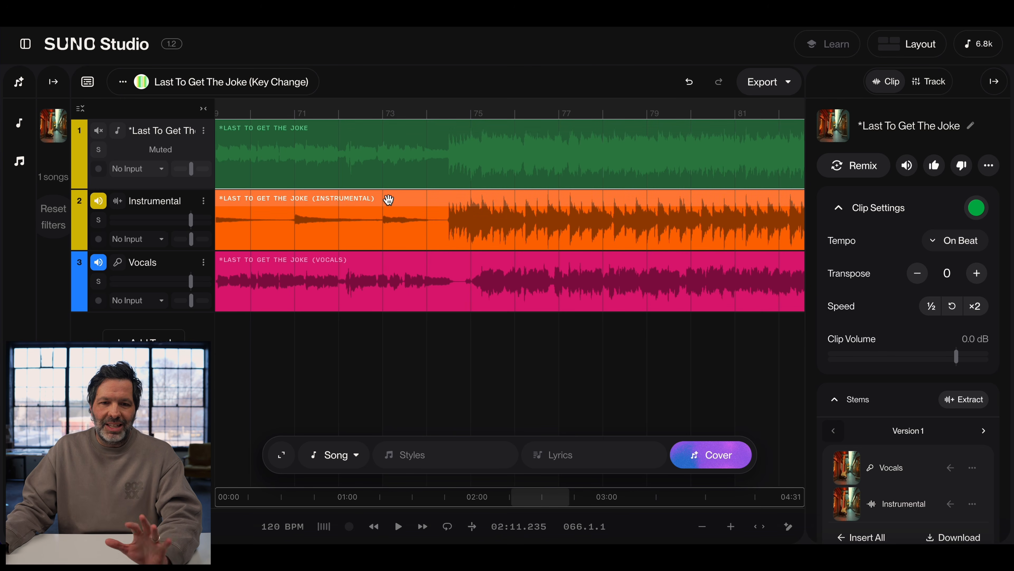
# Solo the Instrumental track and play it from bar 74 through the point where the band comes back in.
pyautogui.hscroll(1, 389, 199)
pyautogui.hscroll(1, 405, 205)
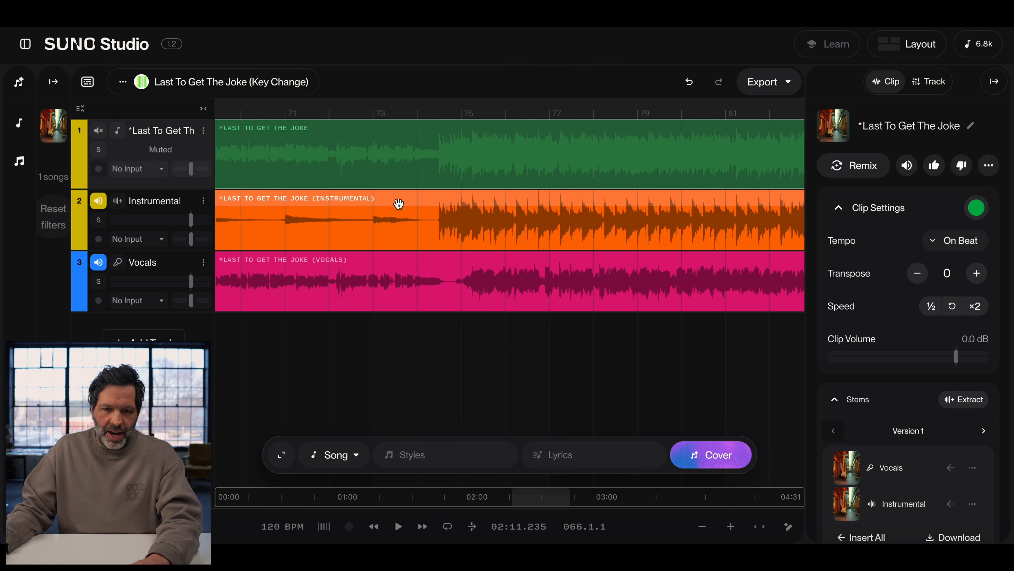
pyautogui.click(400, 202)
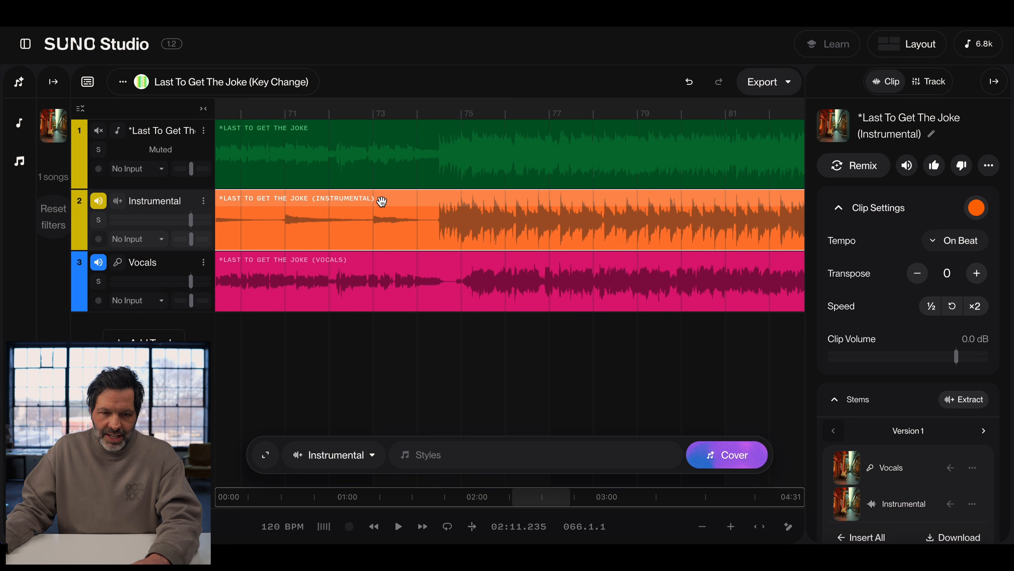
pyautogui.click(96, 223)
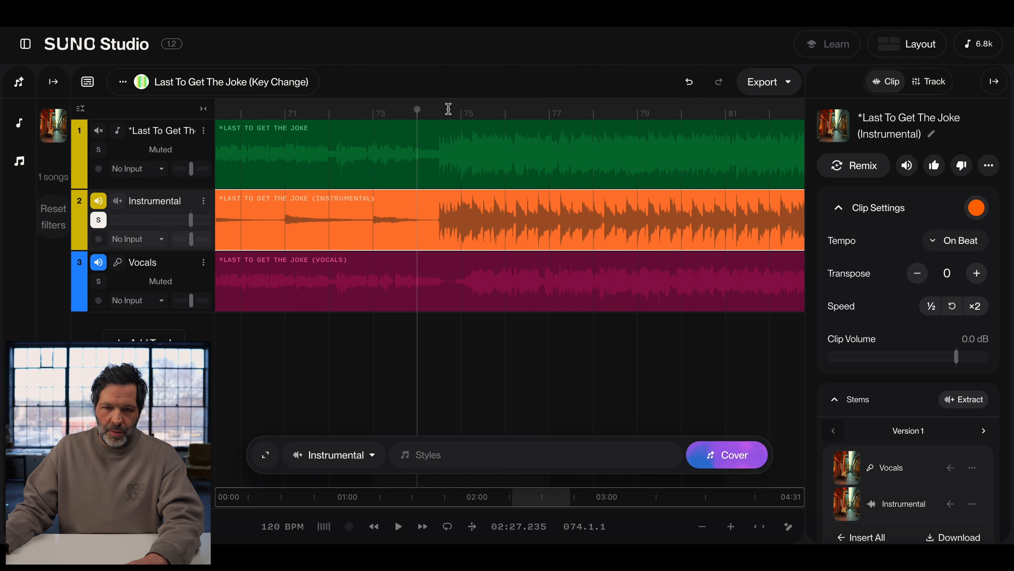
pyautogui.press('space')
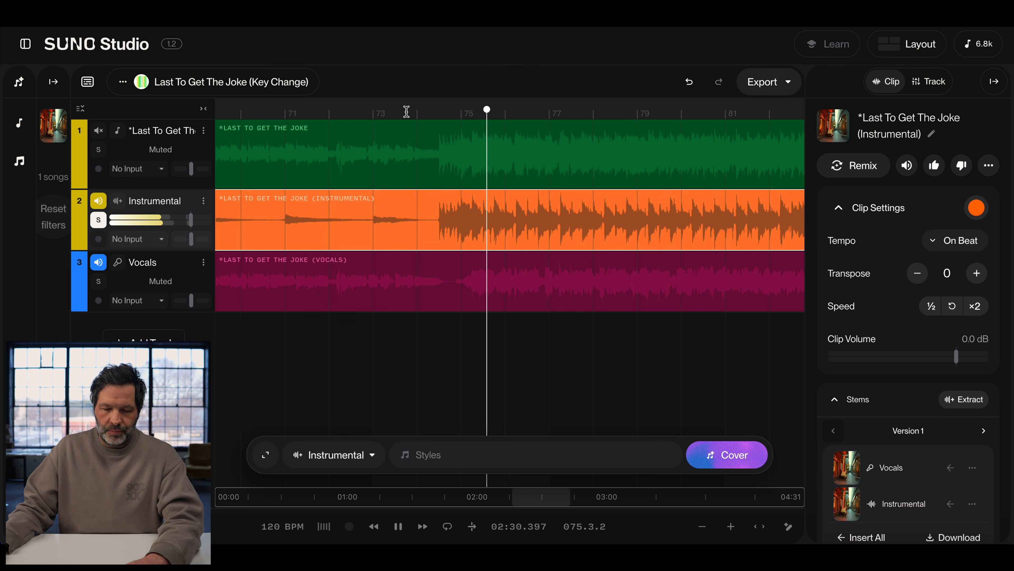
pyautogui.press('space')
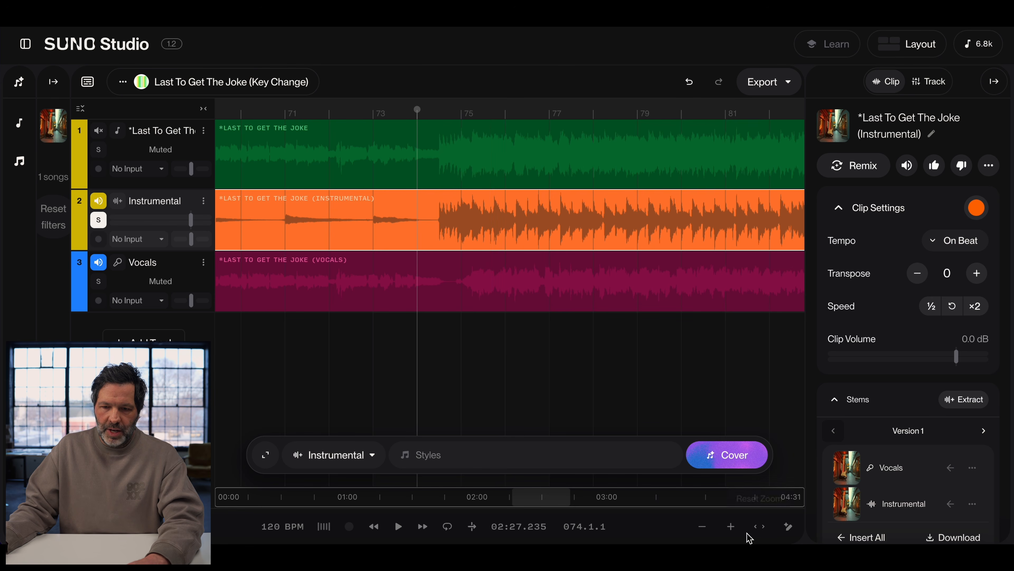
# Split the instrumental clip at 02:28.214, just before the band re-enters at 74.3.
pyautogui.click(731, 526)
pyautogui.click(731, 526)
pyautogui.click(730, 527)
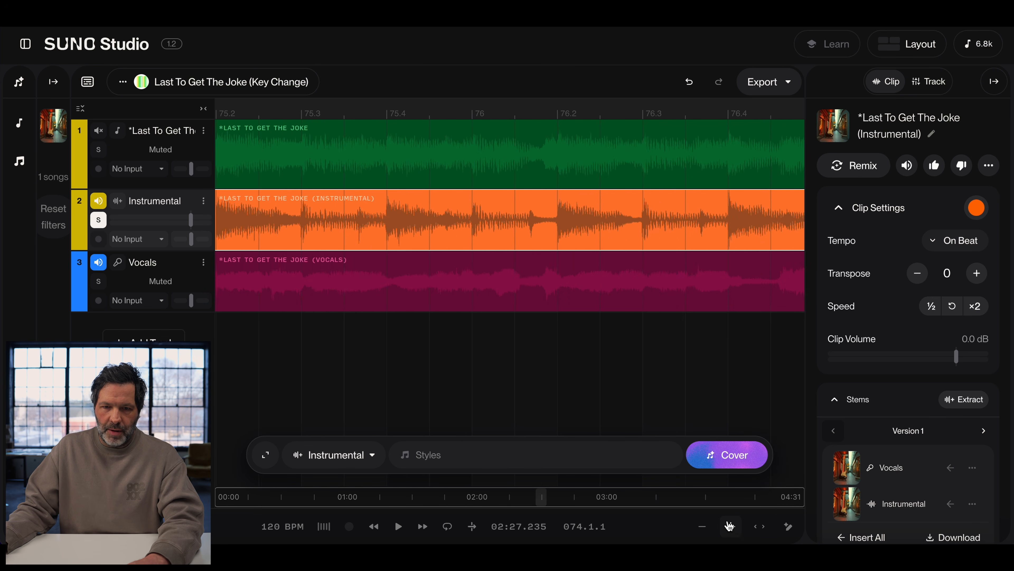
pyautogui.hscroll(-5, 532, 282)
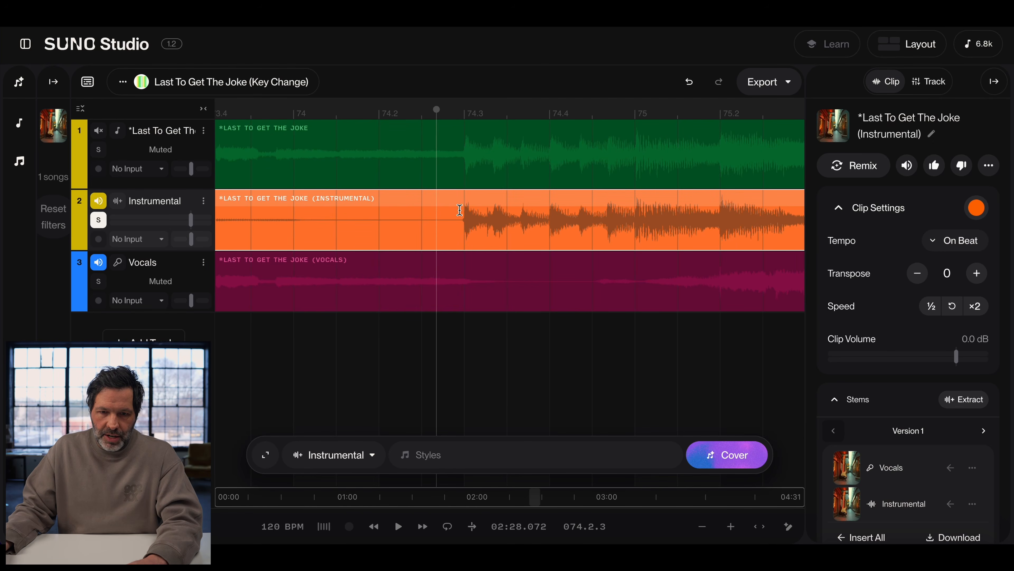
pyautogui.click(457, 227)
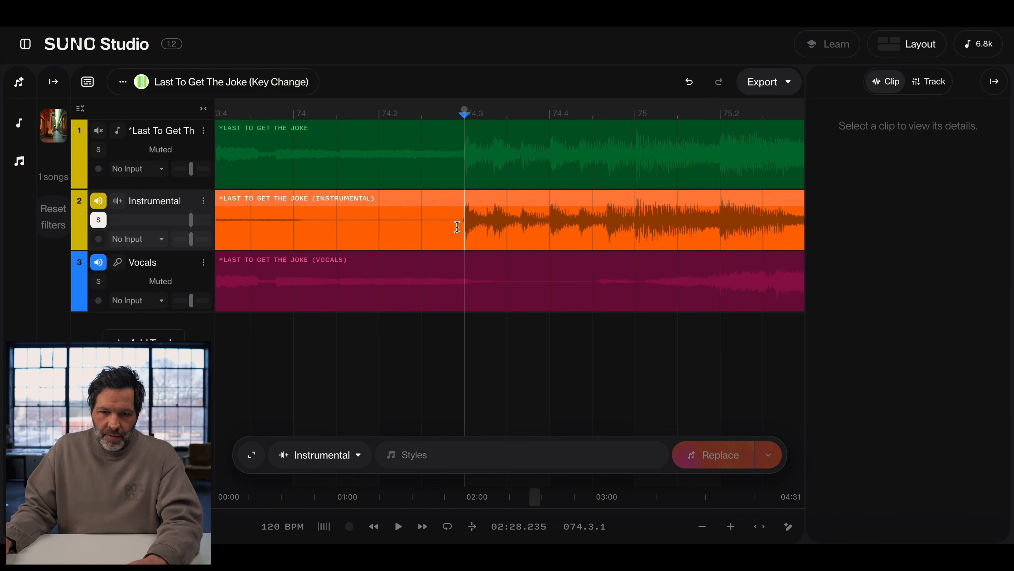
pyautogui.click(735, 534)
pyautogui.click(731, 526)
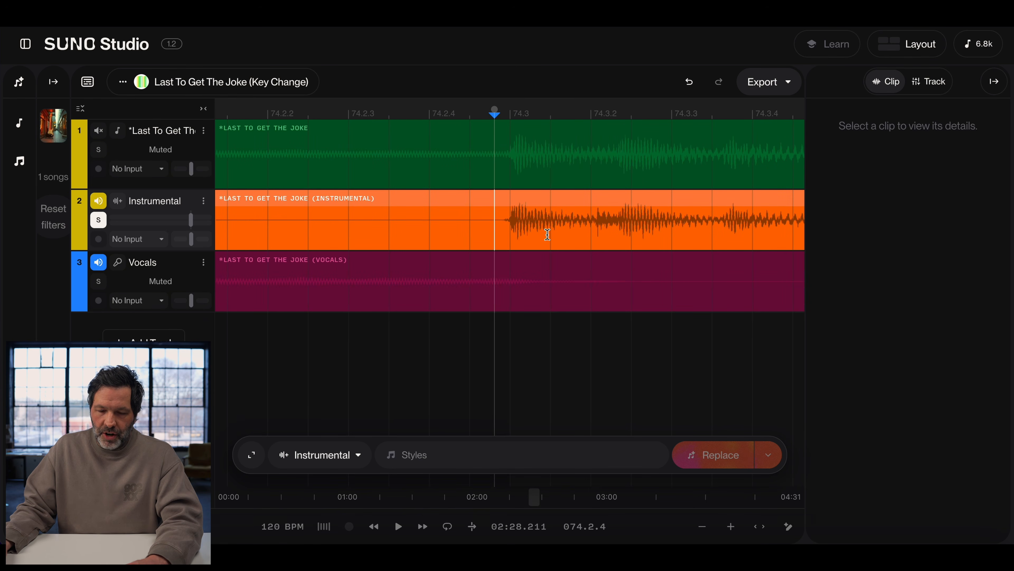
pyautogui.click(497, 236)
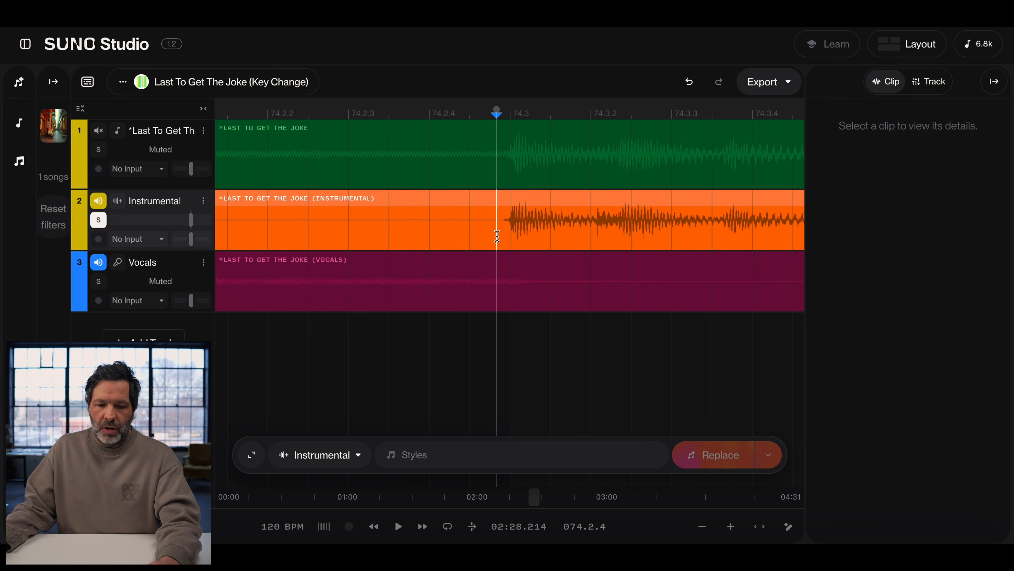
pyautogui.press('s')
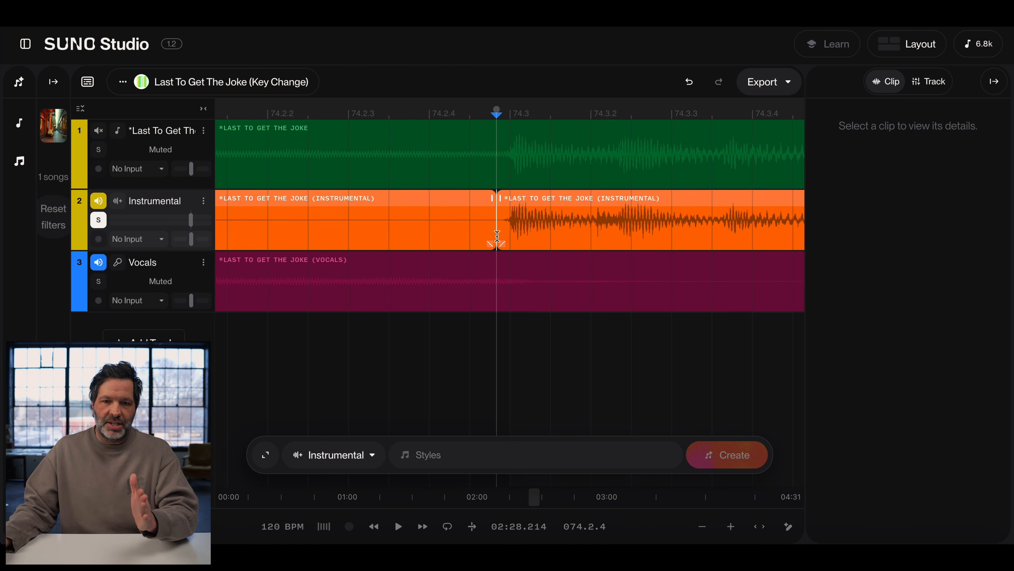
# Transpose the instrumental clip after the split by +1.
pyautogui.click(409, 112)
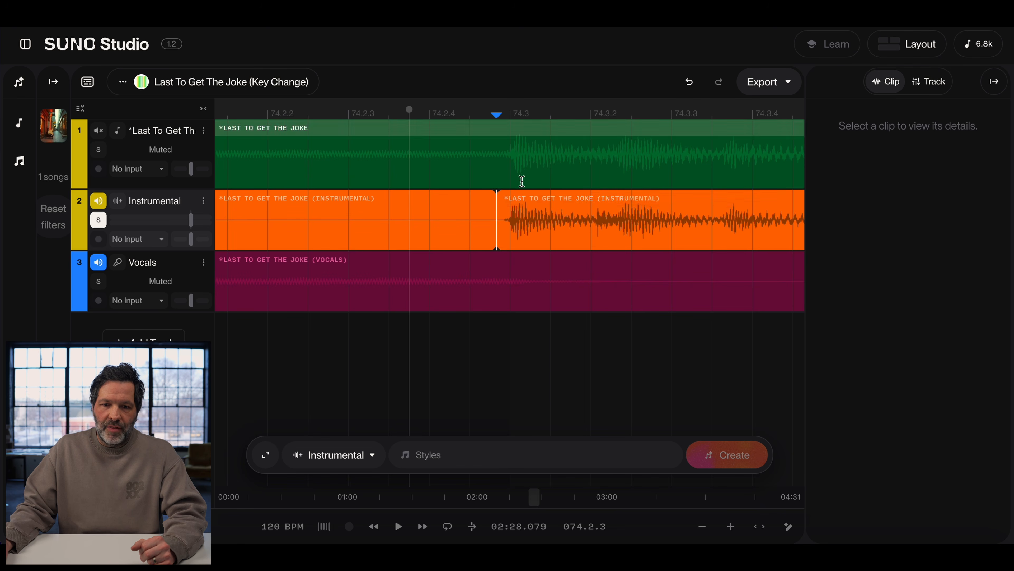
pyautogui.click(529, 201)
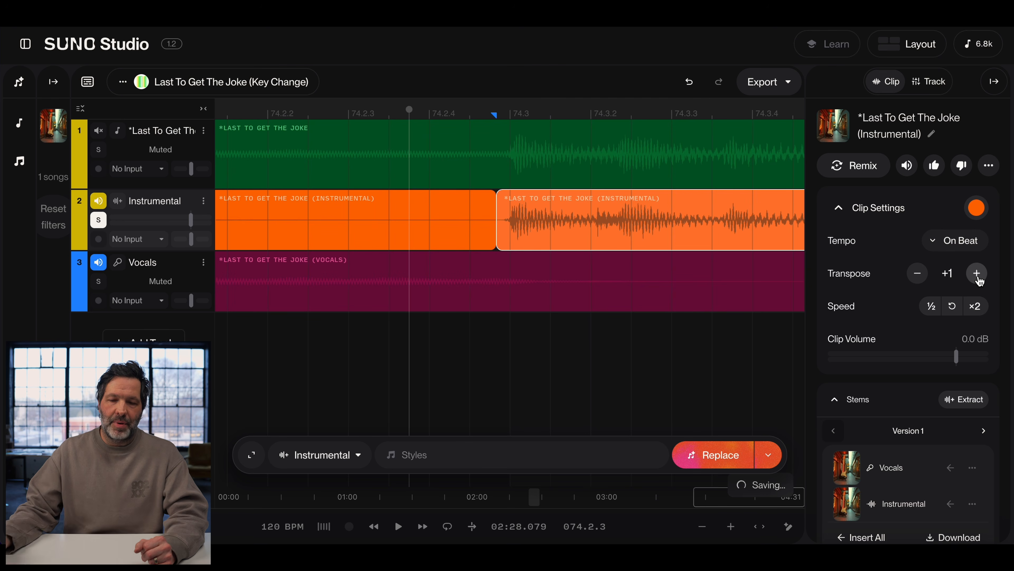
pyautogui.click(918, 280)
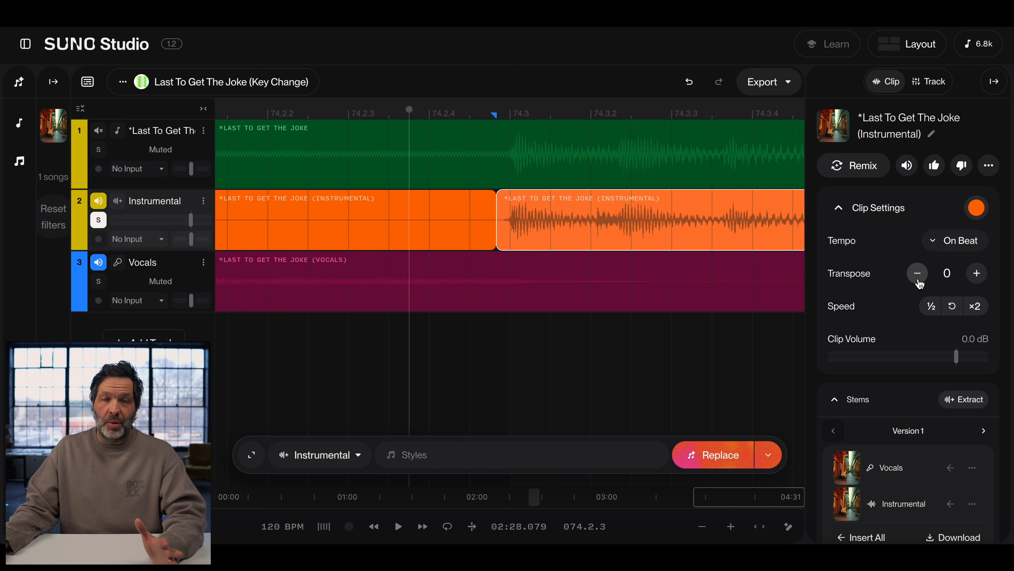
pyautogui.click(978, 277)
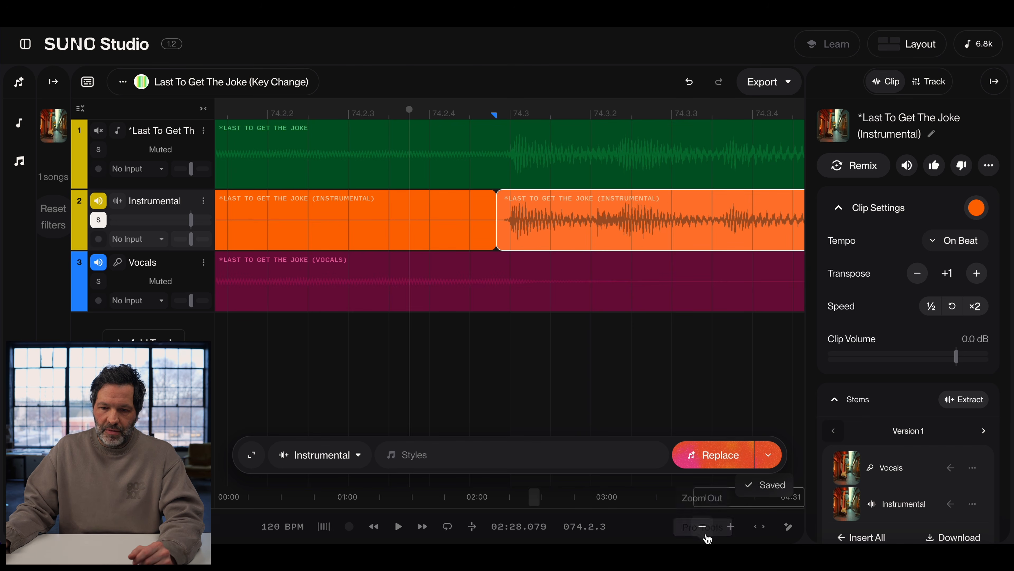
# Play the soloed instrumental from 02:25.085 across the split to audition the transposed section.
pyautogui.click(702, 526)
pyautogui.click(702, 526)
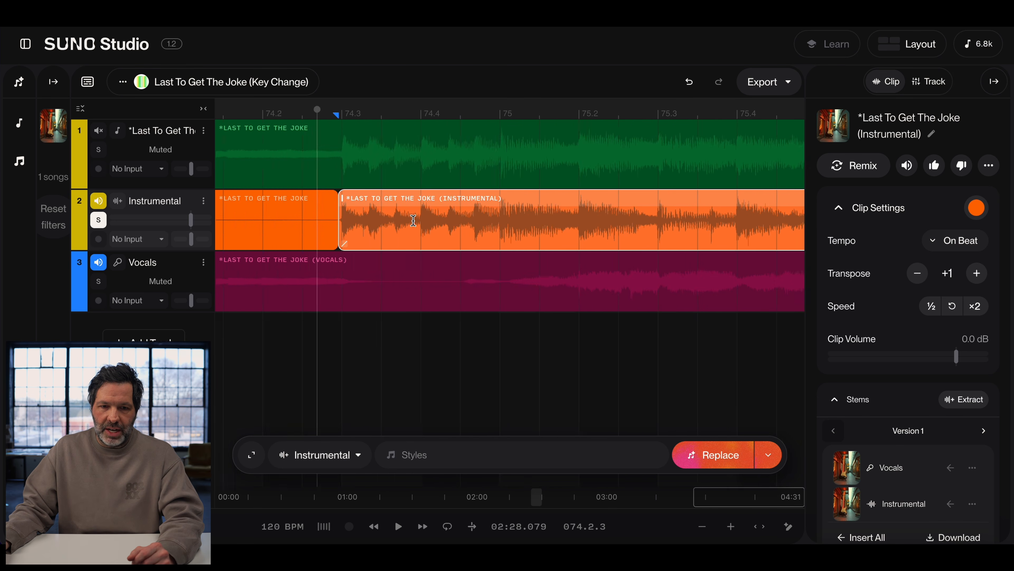
pyautogui.hscroll(-10, 414, 220)
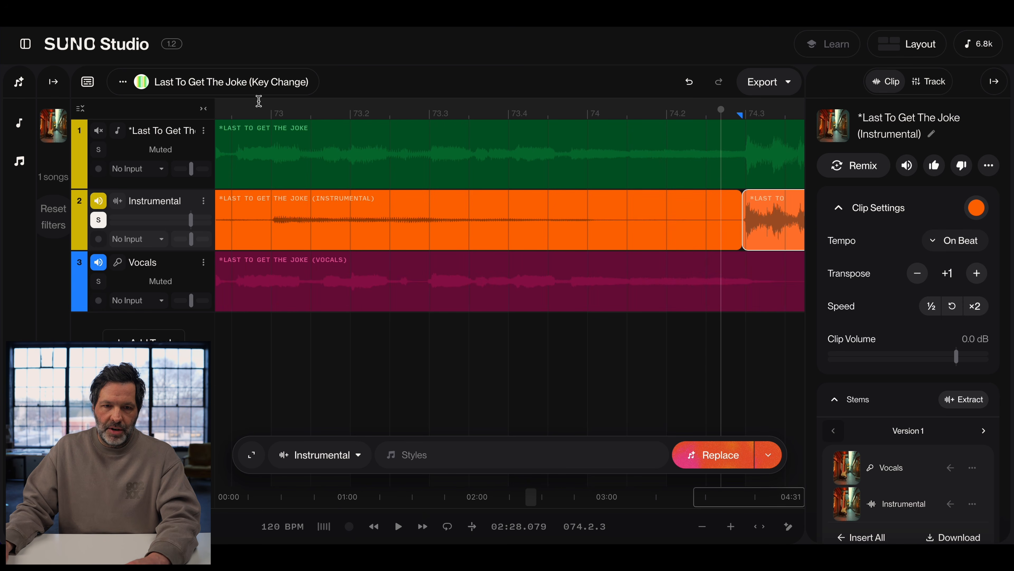
pyautogui.click(248, 111)
pyautogui.press('space')
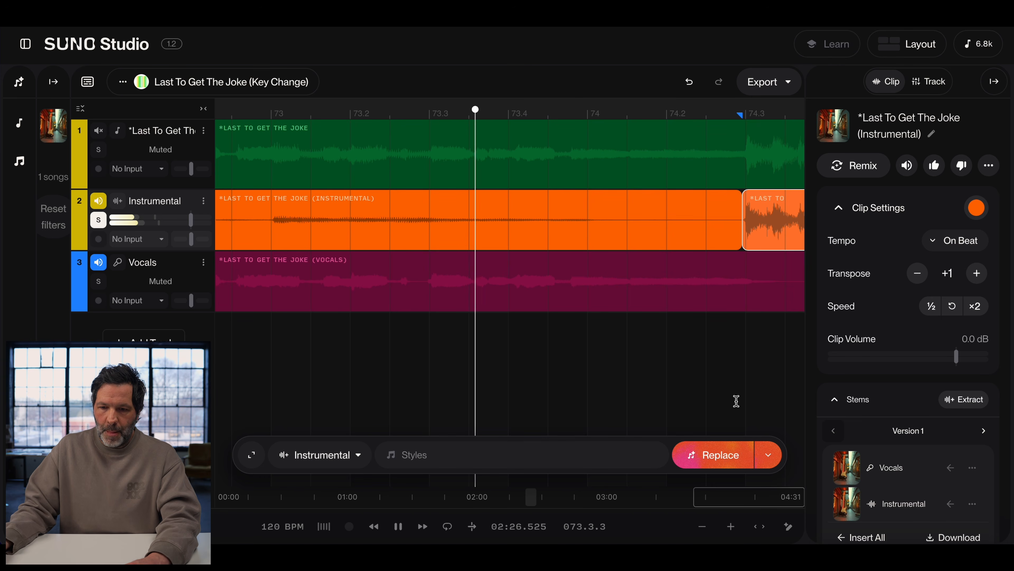
pyautogui.click(702, 527)
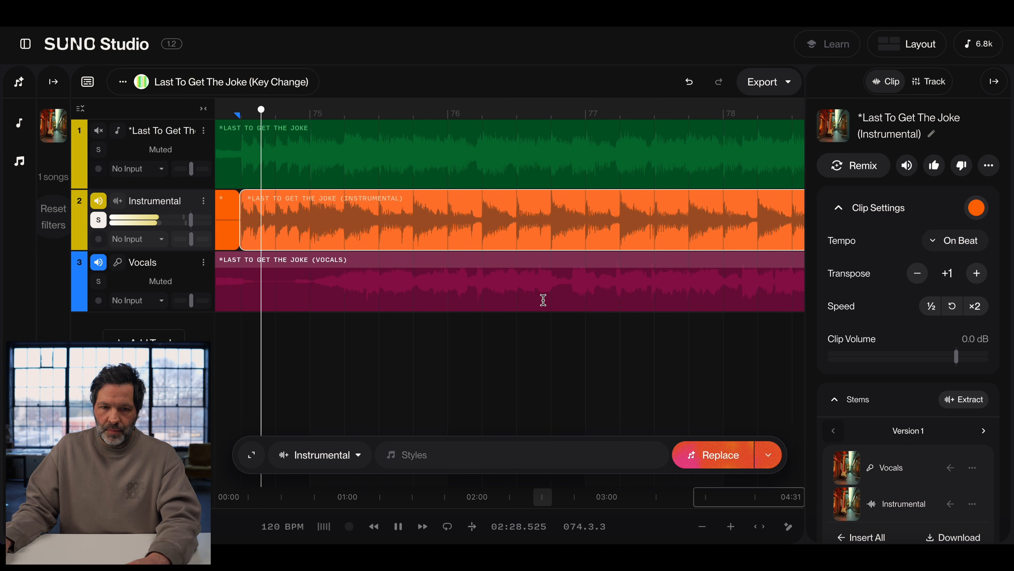
pyautogui.hscroll(-10, 543, 299)
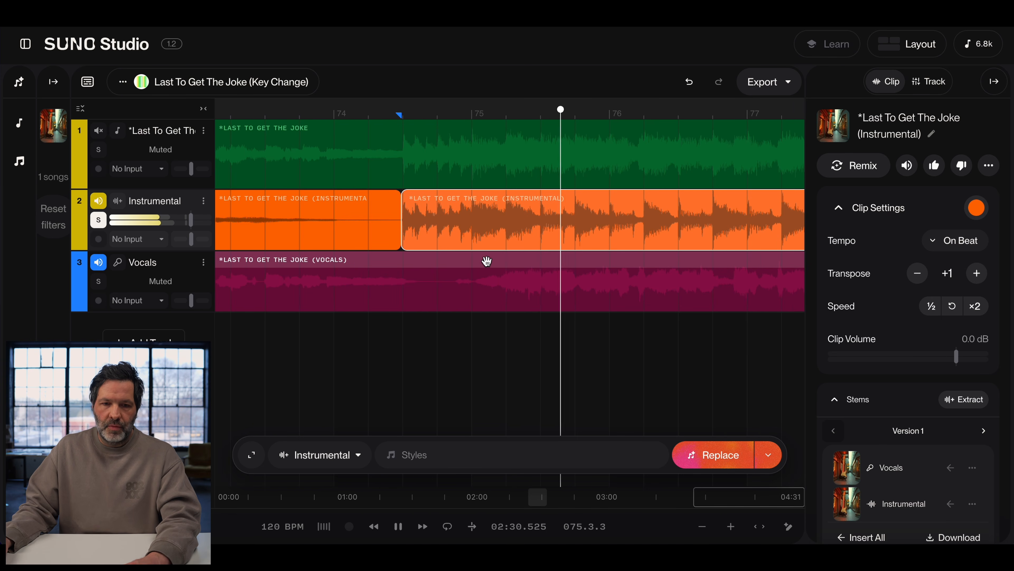
pyautogui.press('space')
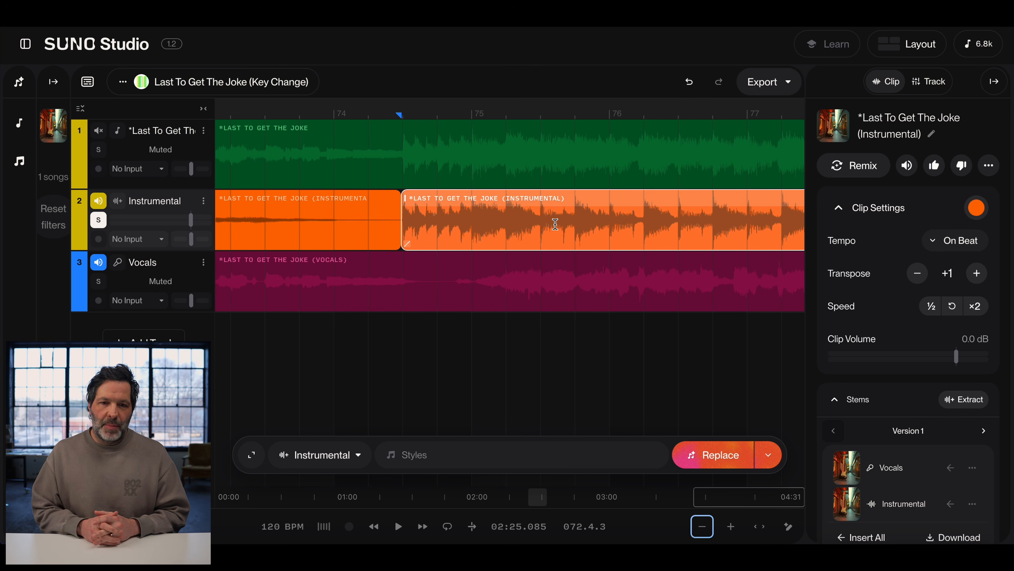
# Switch the solo from the Instrumental track to the Vocals track.
pyautogui.hscroll(1, 412, 136)
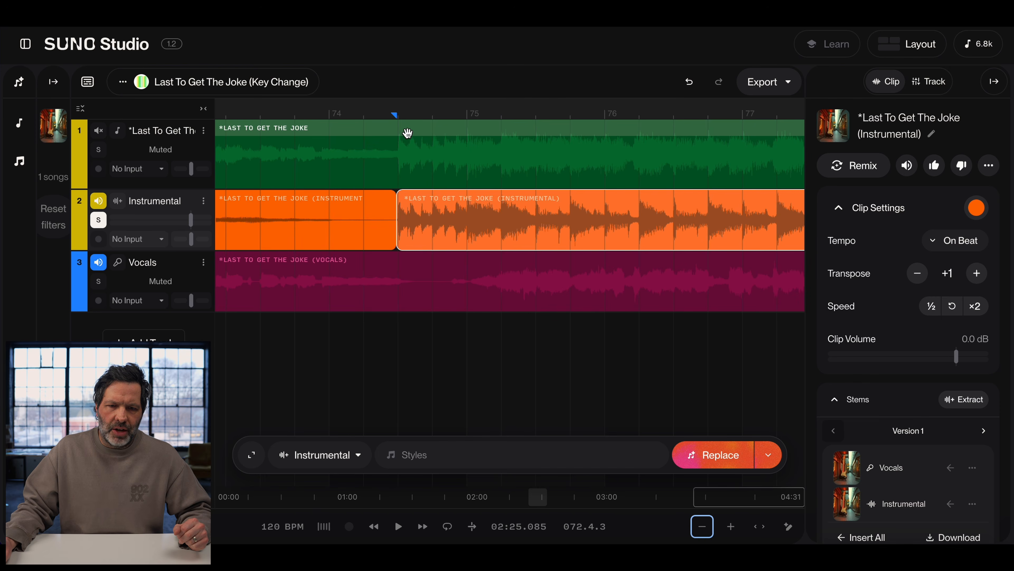
pyautogui.click(408, 133)
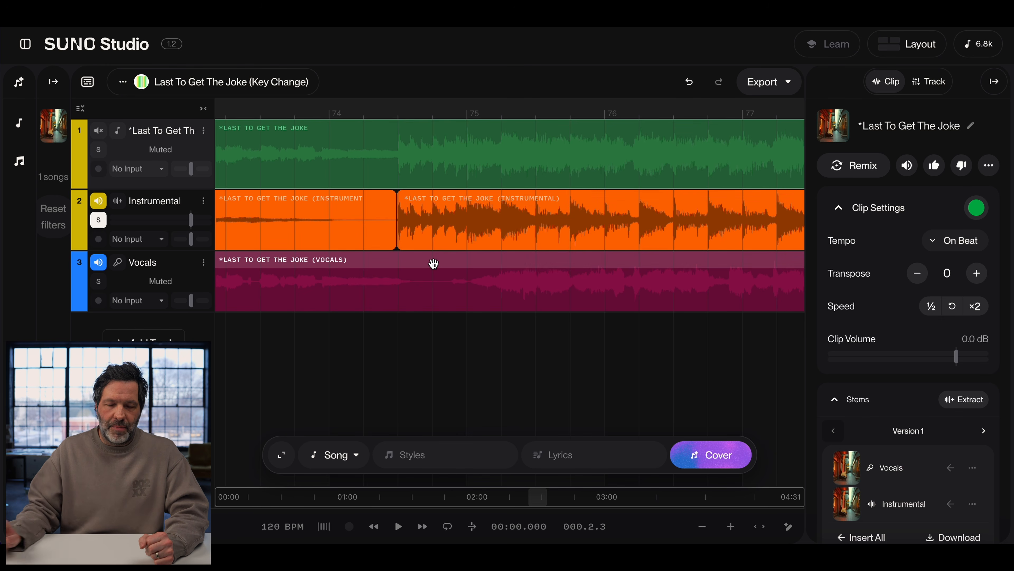
pyautogui.click(389, 260)
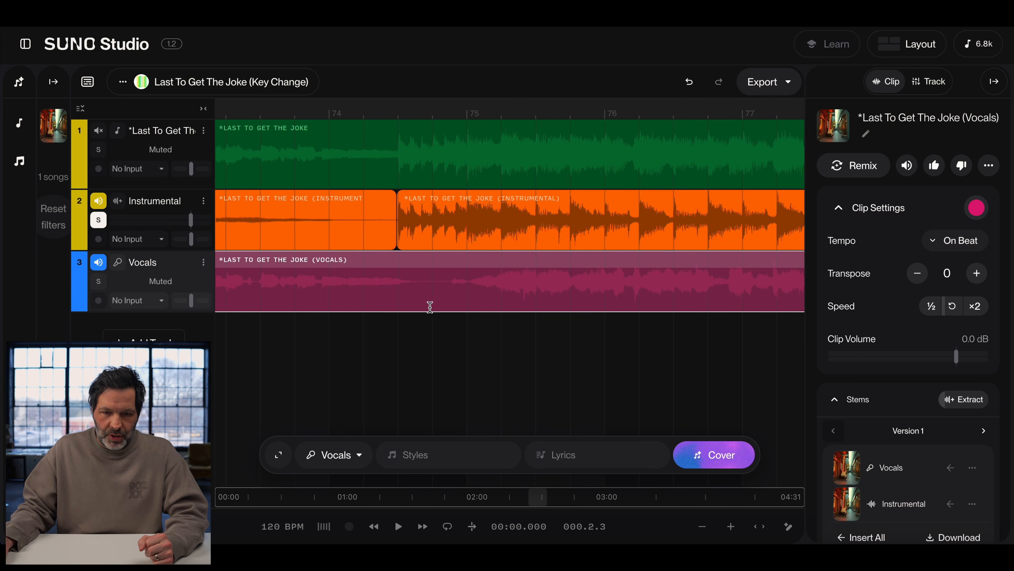
pyautogui.click(99, 224)
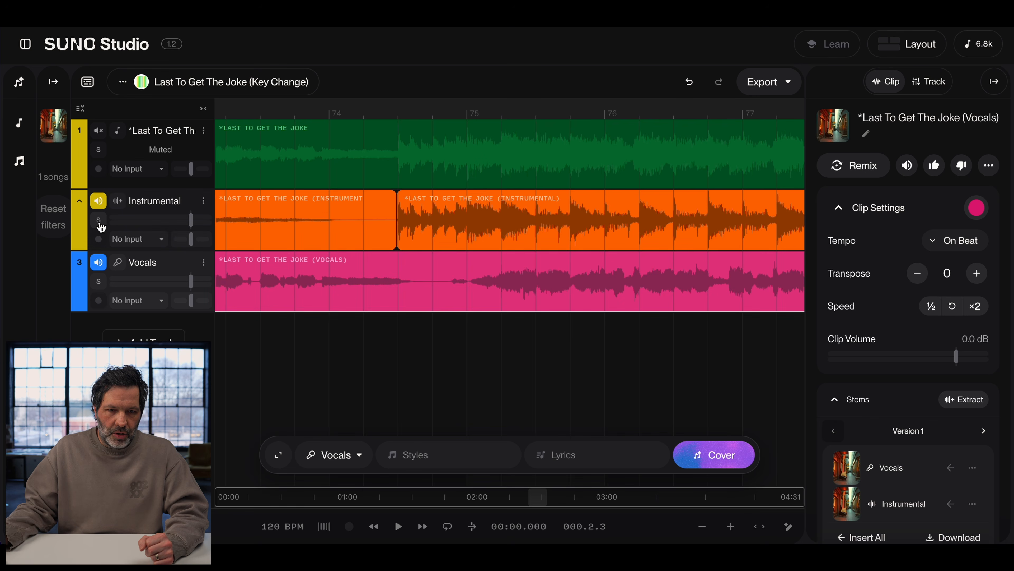
pyautogui.click(98, 281)
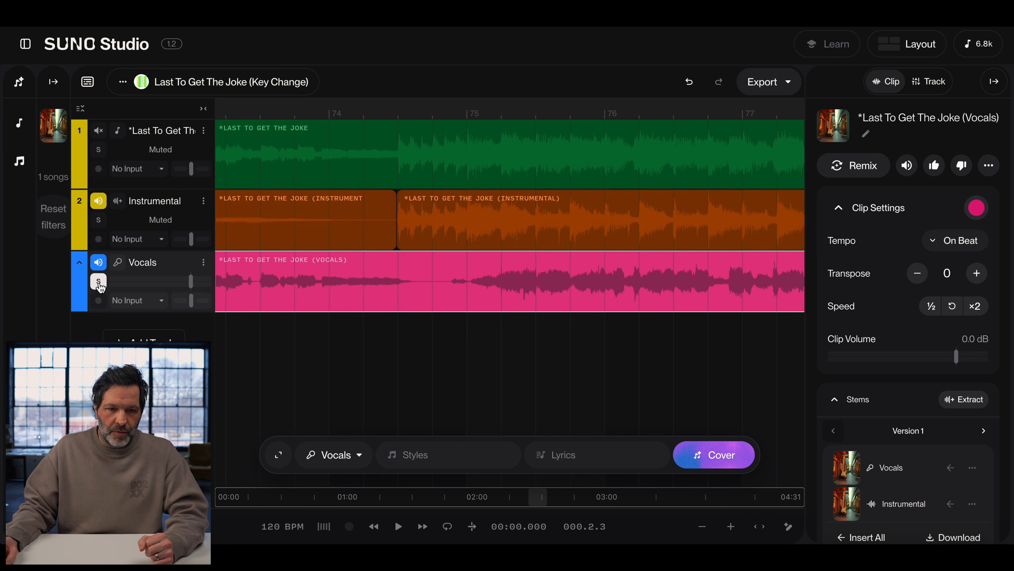
# Play the soloed vocals from 02:26.495, leading up to the point where the band re-enters.
pyautogui.hscroll(-3, 430, 107)
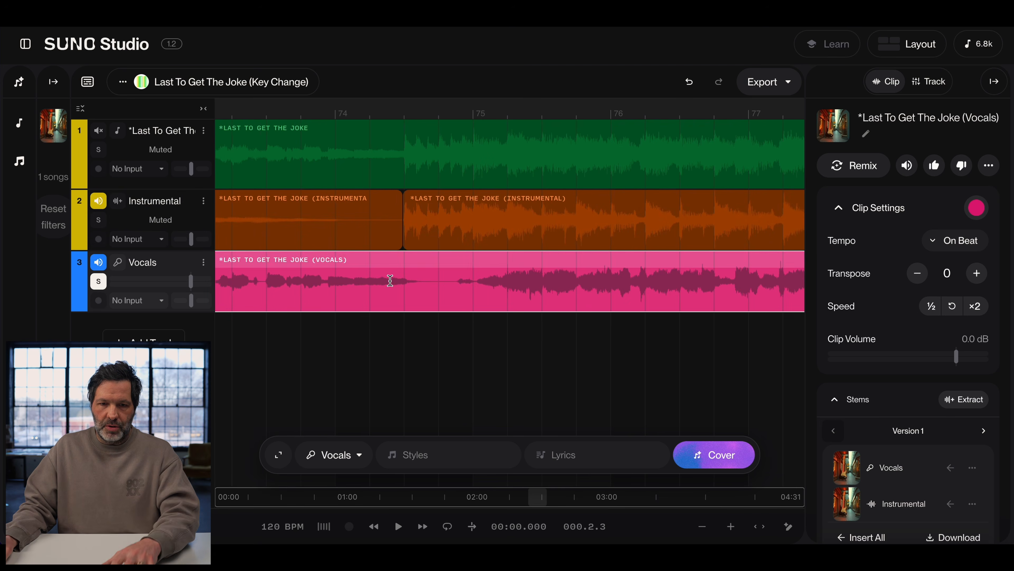
pyautogui.click(345, 109)
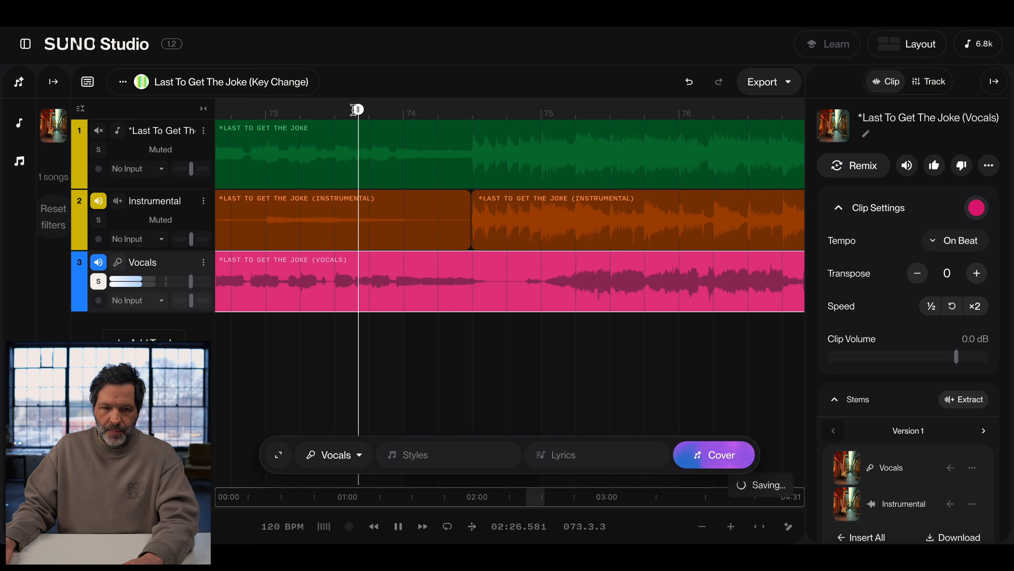
pyautogui.click(731, 527)
pyautogui.click(731, 527)
pyautogui.click(730, 527)
pyautogui.click(731, 527)
pyautogui.press('space')
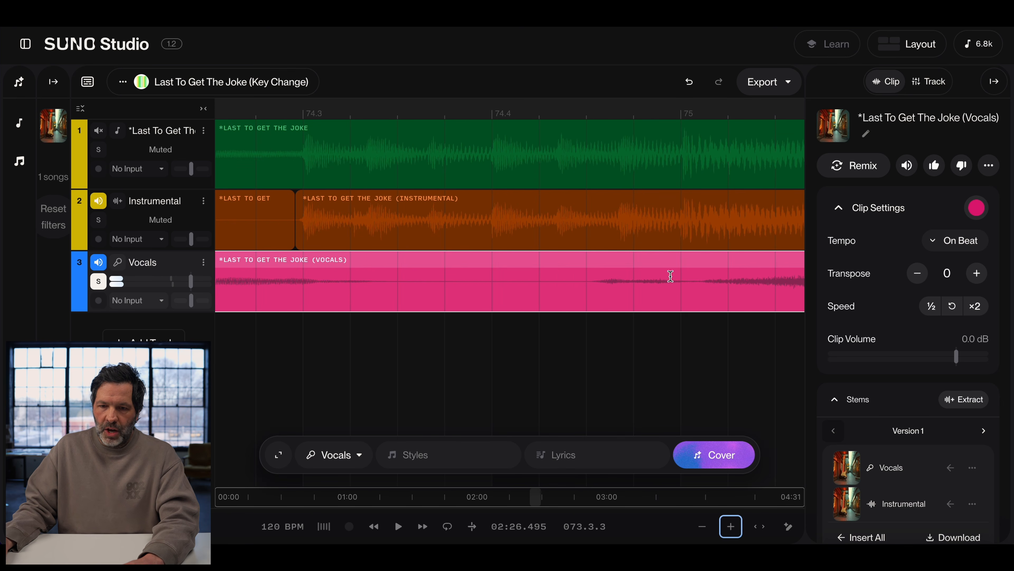
# Split the vocal clip at 02:28.985, just before the singing resumes, and transpose the part after the split by +1.
pyautogui.hscroll(2, 671, 276)
pyautogui.click(388, 108)
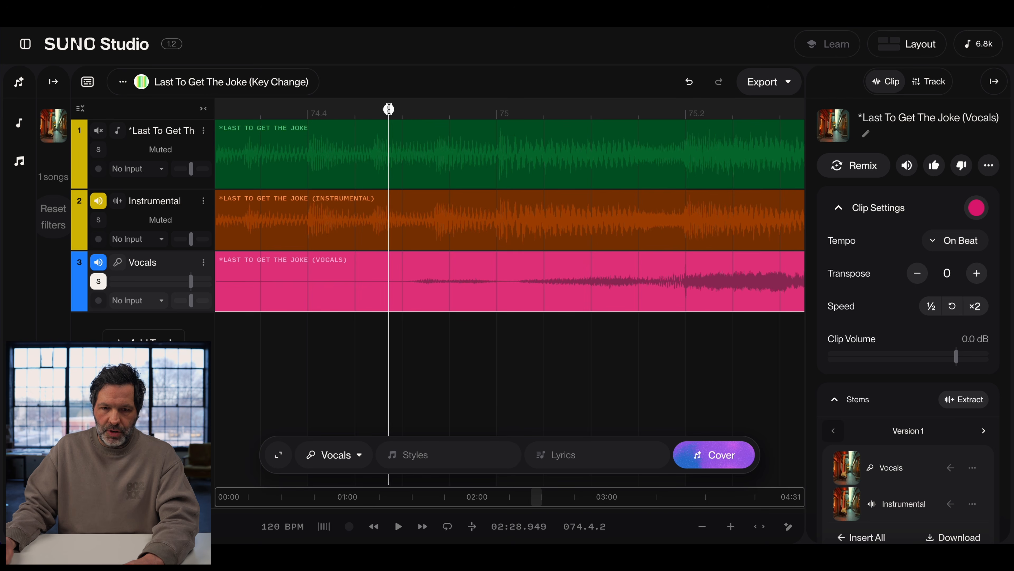
pyautogui.click(402, 295)
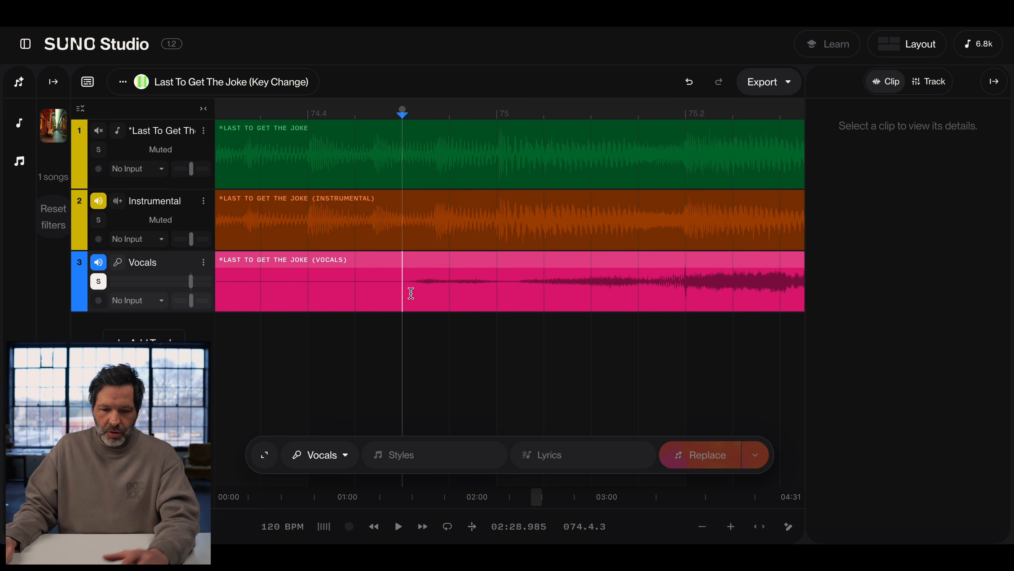
pyautogui.press('s')
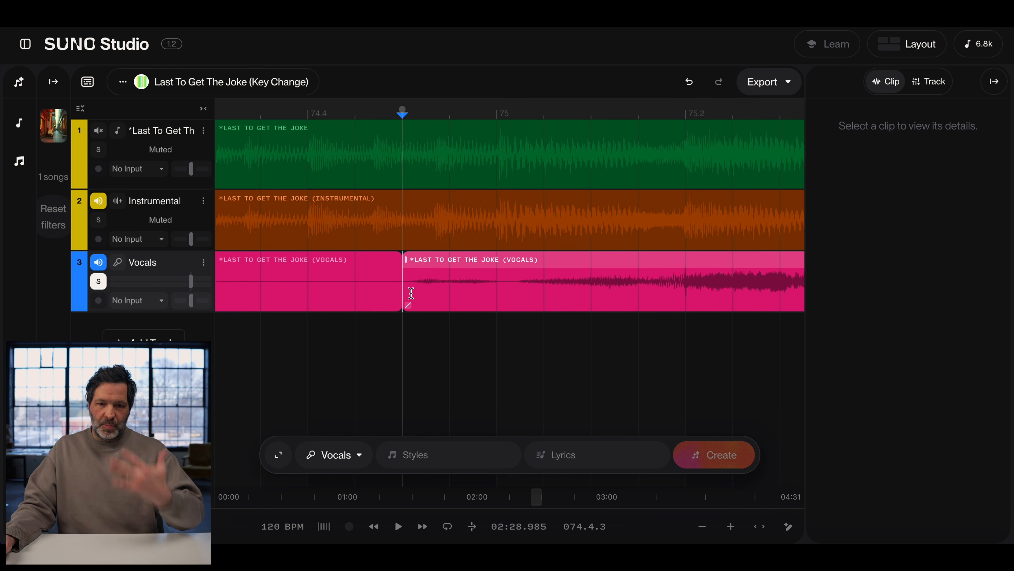
pyautogui.click(487, 261)
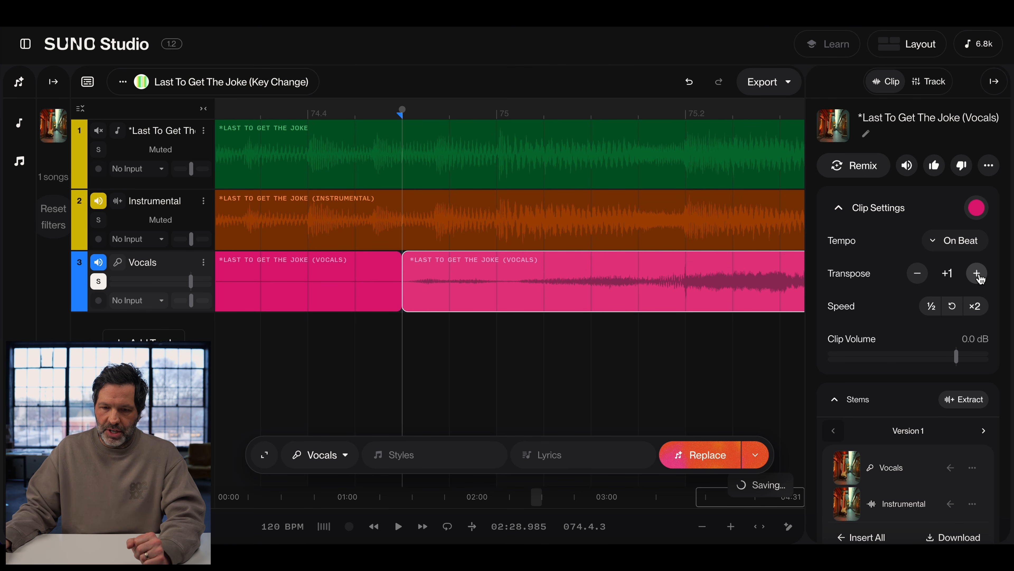
# Unsolo the Vocals track and play both stems together from 02:10.069 through the key change.
pyautogui.click(702, 526)
pyautogui.click(701, 526)
pyautogui.click(701, 526)
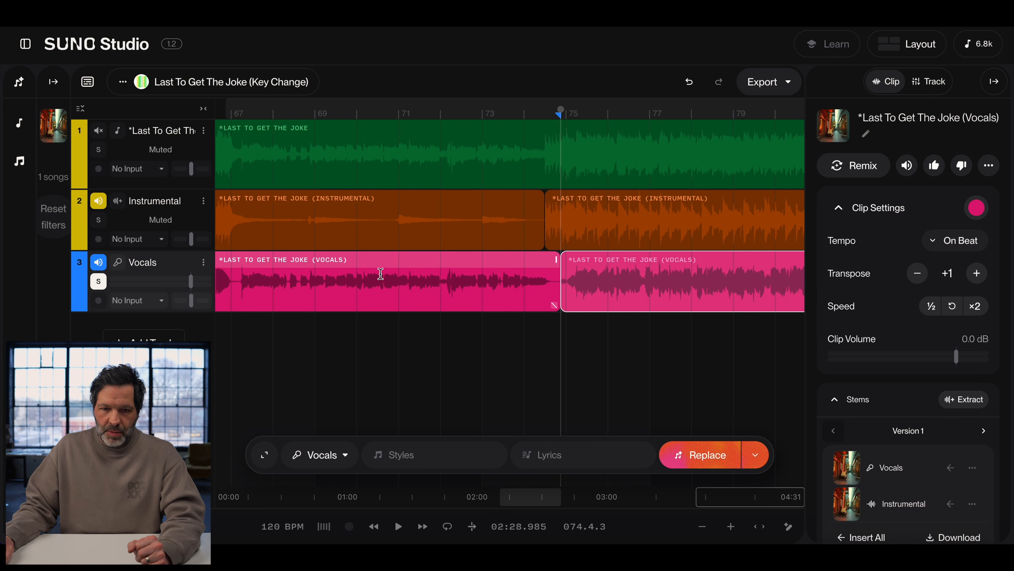
pyautogui.hscroll(-5, 389, 163)
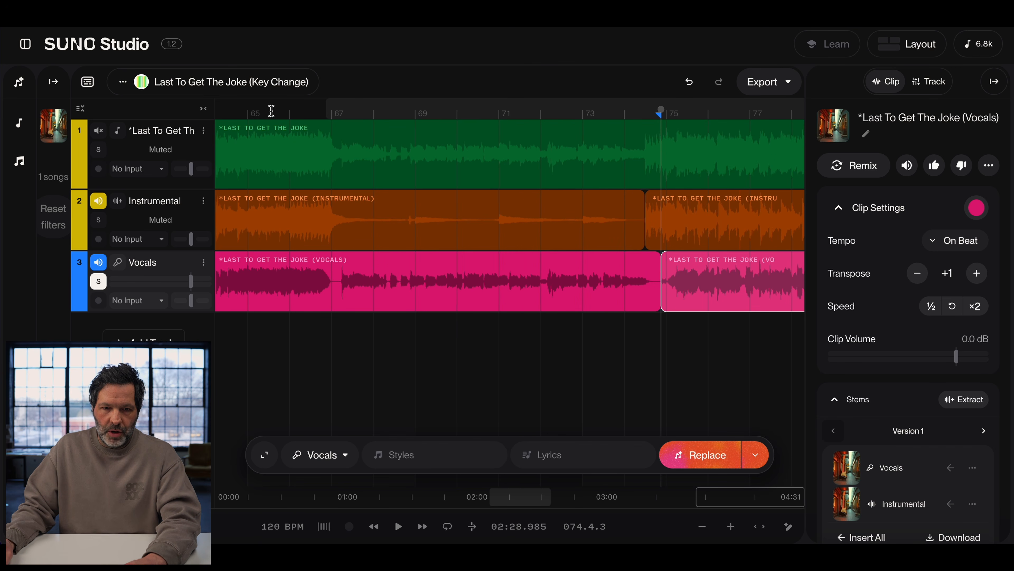
pyautogui.click(271, 111)
pyautogui.click(98, 280)
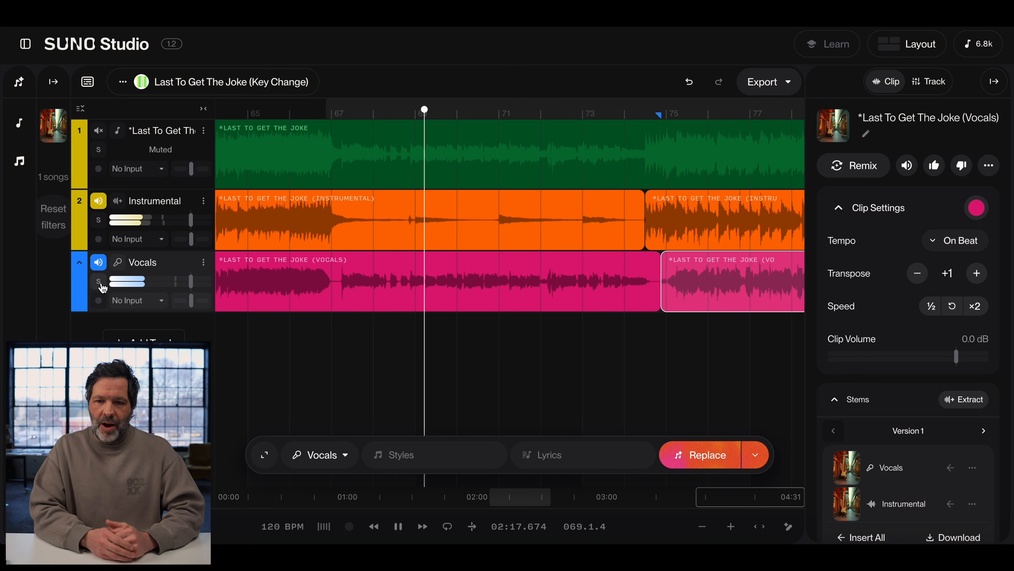
pyautogui.hscroll(3, 449, 255)
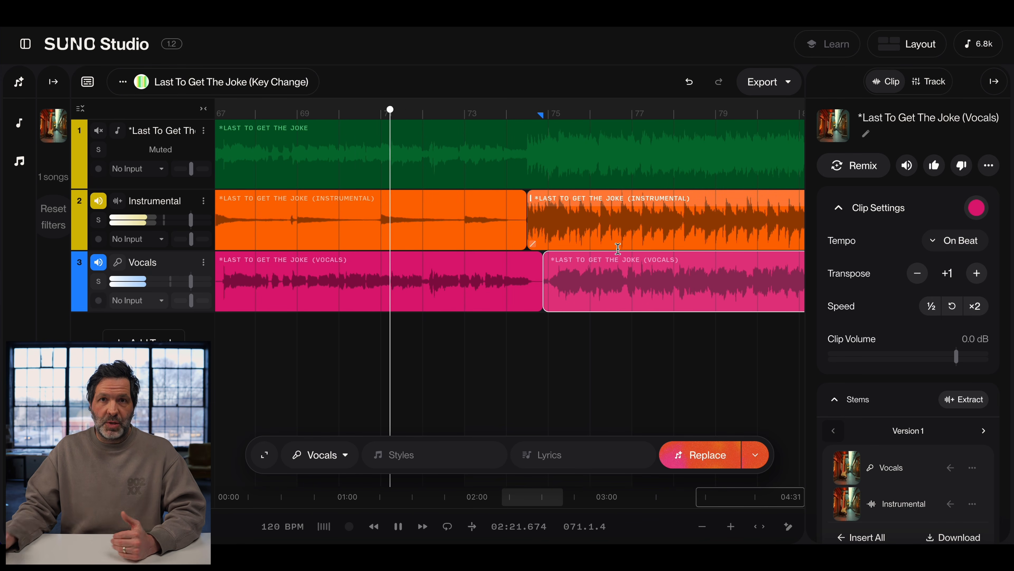
pyautogui.hscroll(2, 560, 259)
pyautogui.hscroll(3, 525, 280)
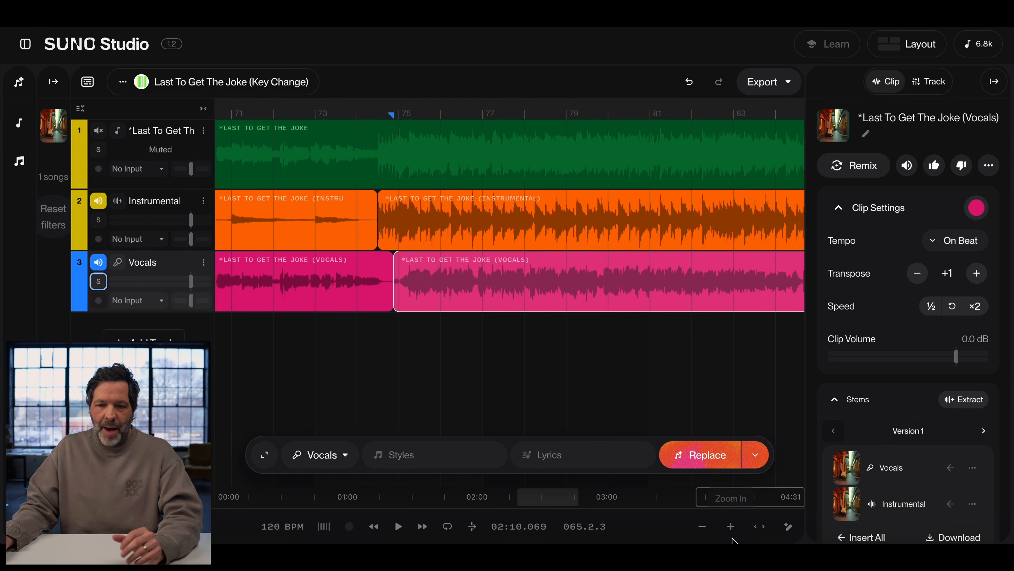
# Trim the start of the transposed instrumental clip forward to bar 75.
pyautogui.click(734, 524)
pyautogui.click(734, 531)
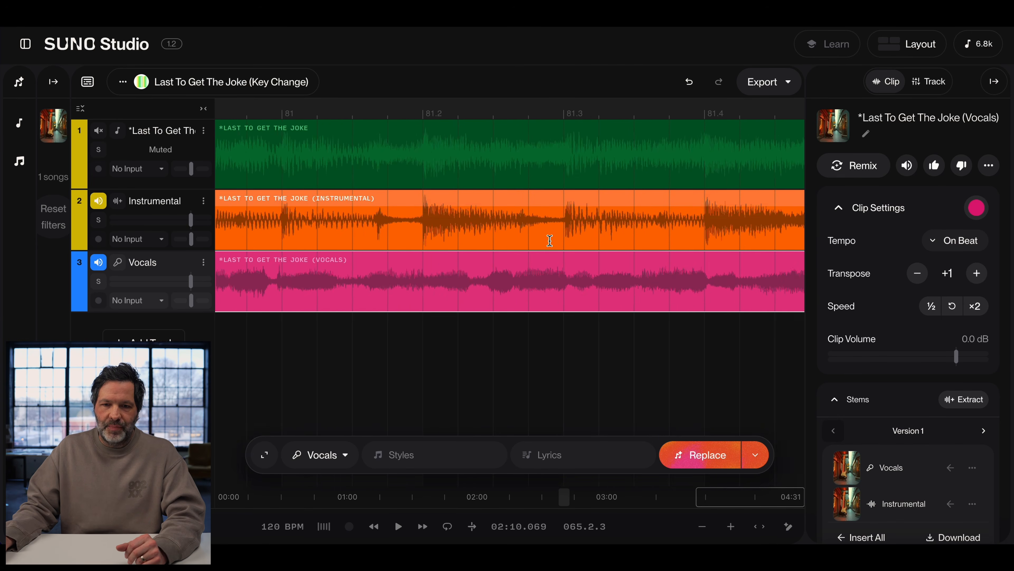
pyautogui.hscroll(-5, 546, 241)
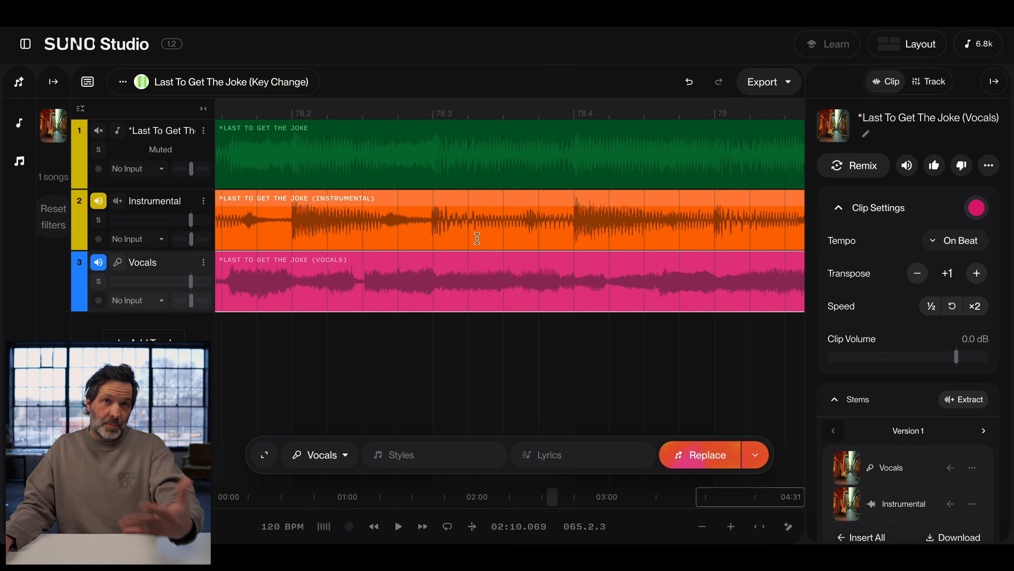
pyautogui.hscroll(-15, 477, 238)
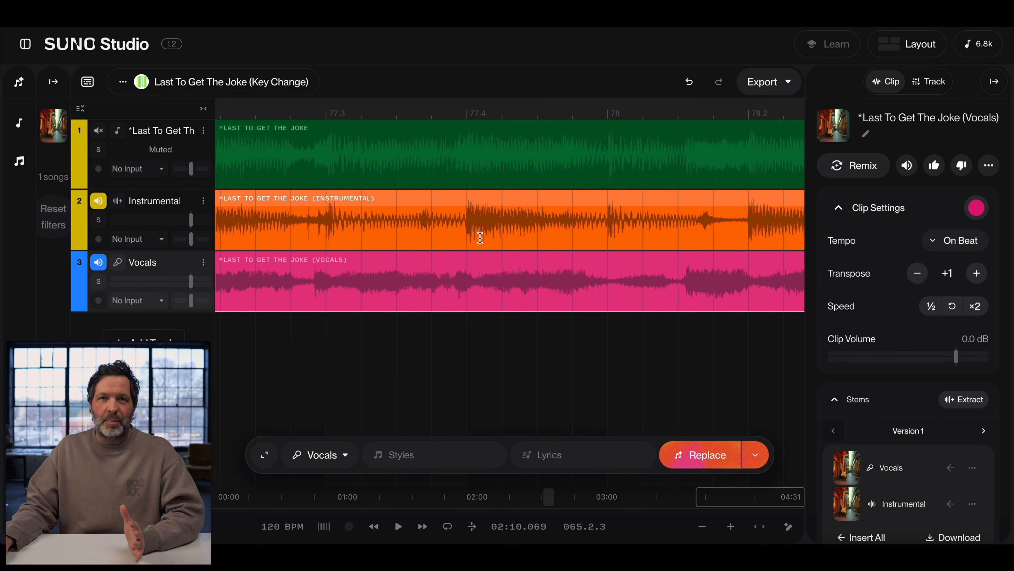
pyautogui.hscroll(-20, 480, 238)
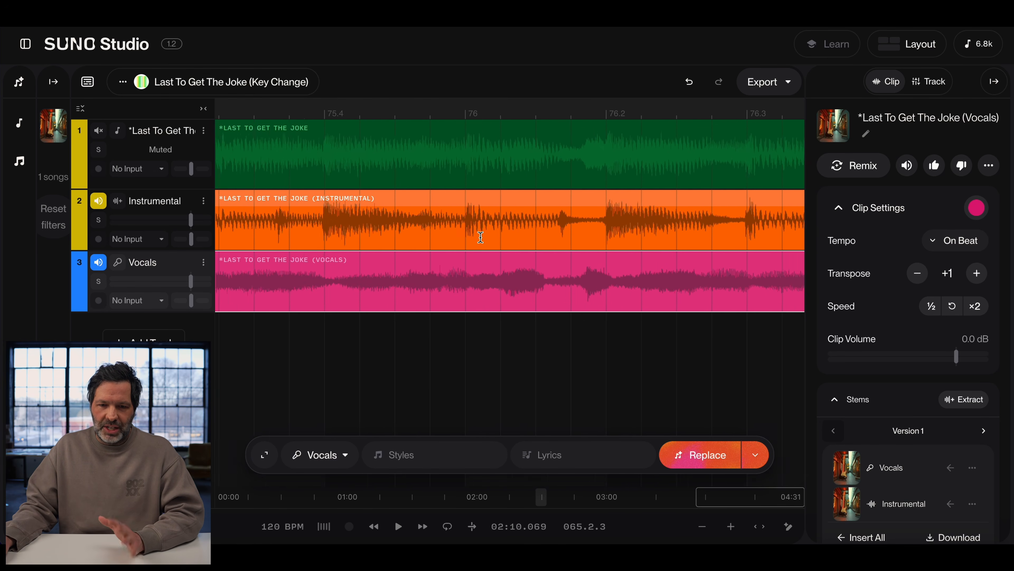
pyautogui.hscroll(-10, 480, 237)
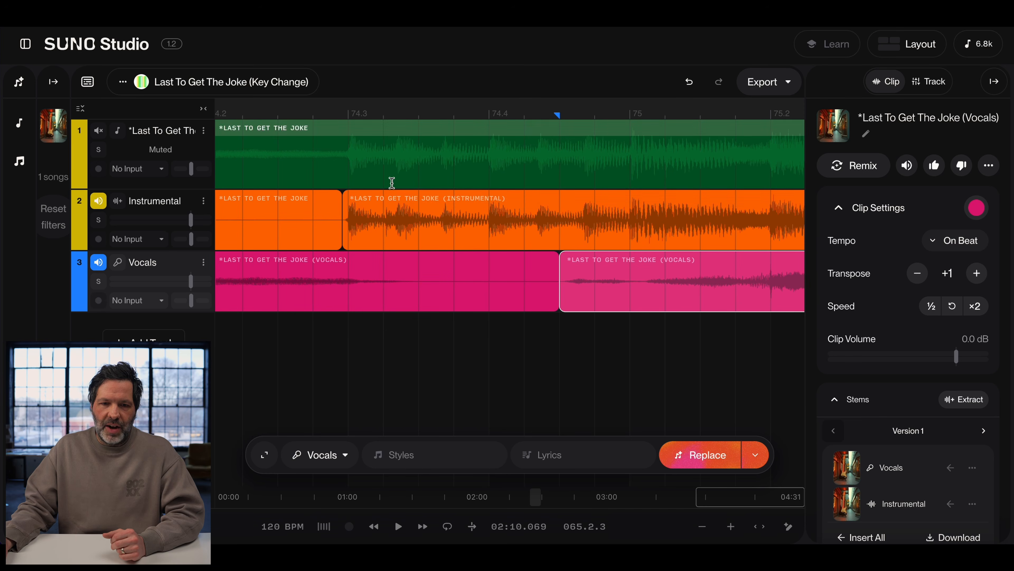
pyautogui.hscroll(-2, 351, 205)
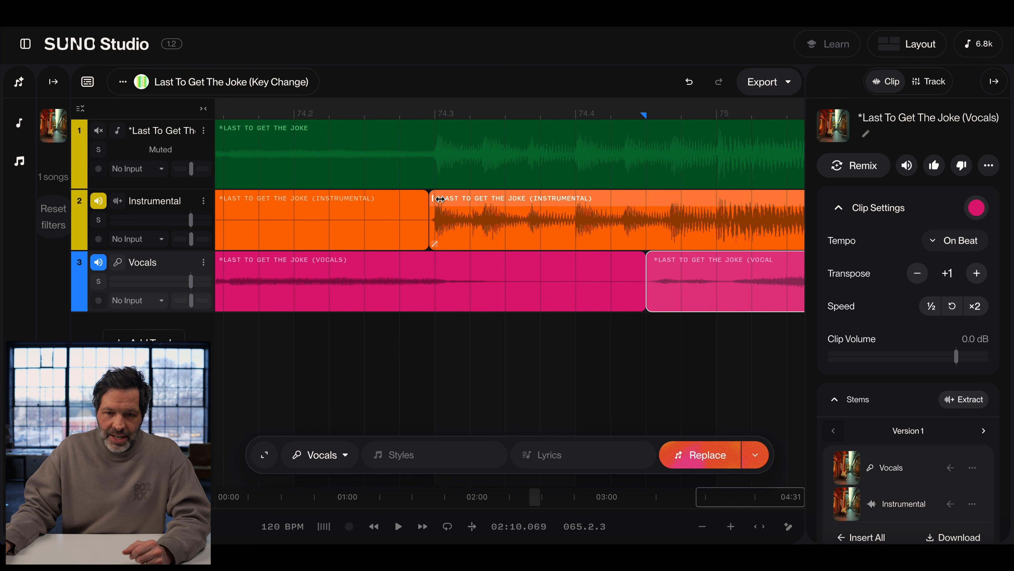
pyautogui.moveTo(431, 198); pyautogui.dragTo(717, 211)
# Extend the end of the untransposed instrumental clip to bar 75 so that it meets the transposed clip.
pyautogui.click(403, 208)
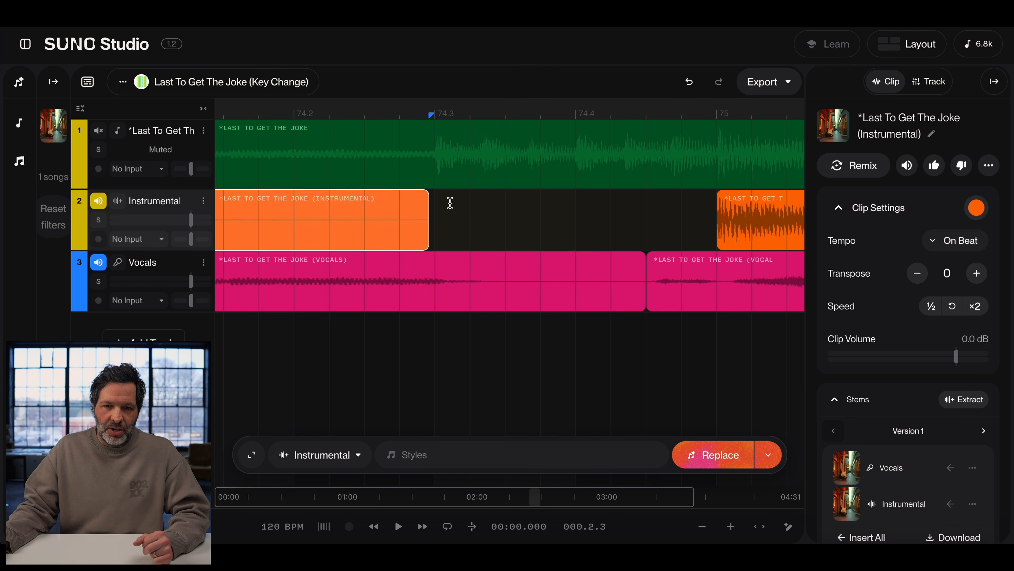
pyautogui.moveTo(454, 201); pyautogui.dragTo(647, 215)
pyautogui.moveTo(709, 216); pyautogui.dragTo(713, 216)
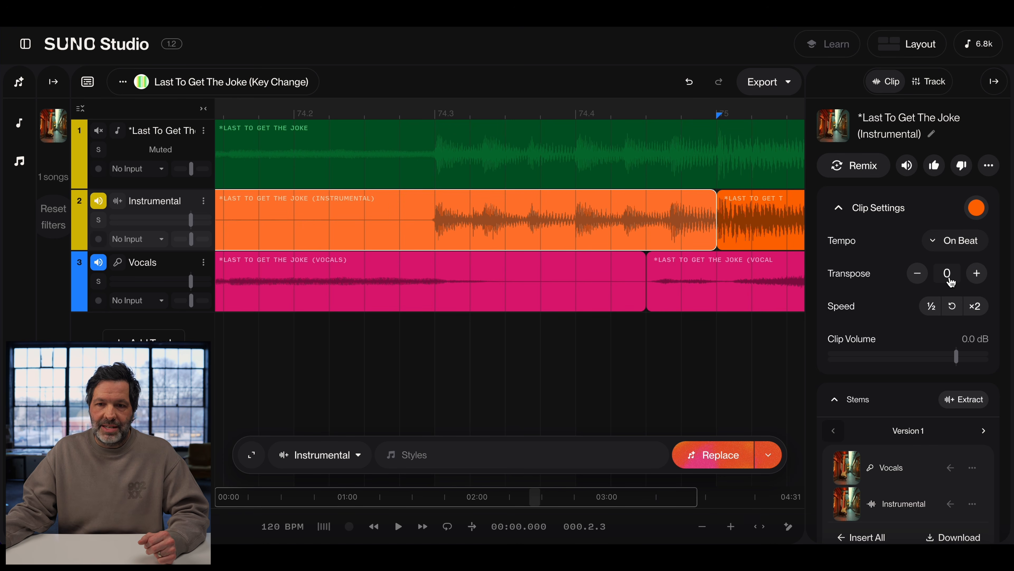
# Check the transpose setting of the instrumental clip that starts at bar 75.
pyautogui.hscroll(3, 650, 154)
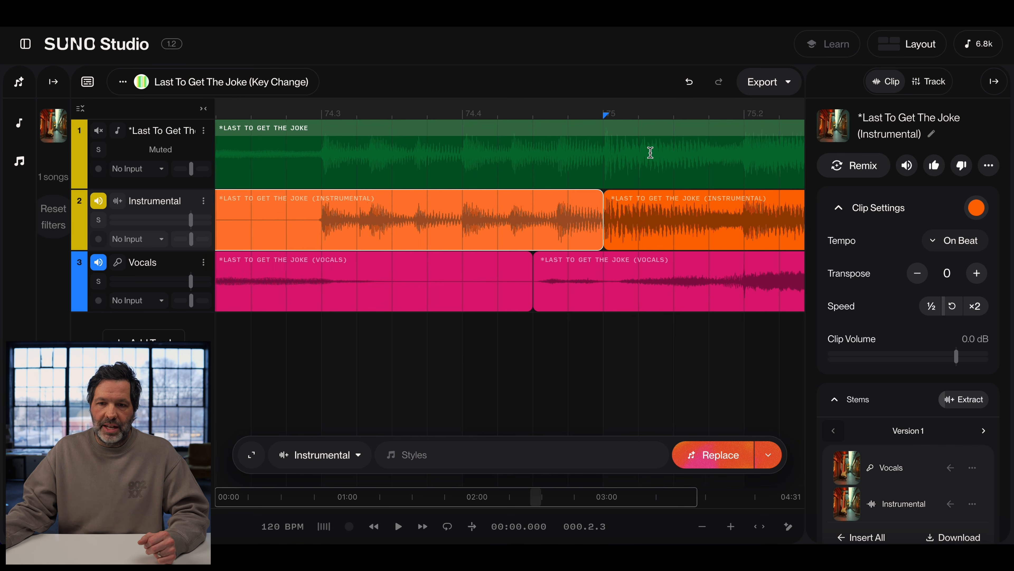
pyautogui.click(638, 202)
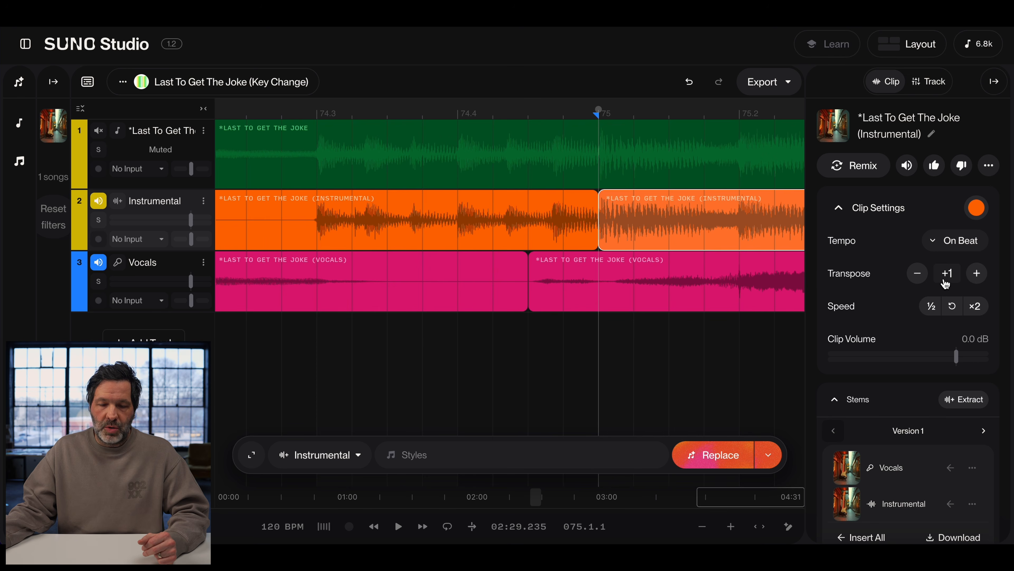
pyautogui.hscroll(-1, 616, 332)
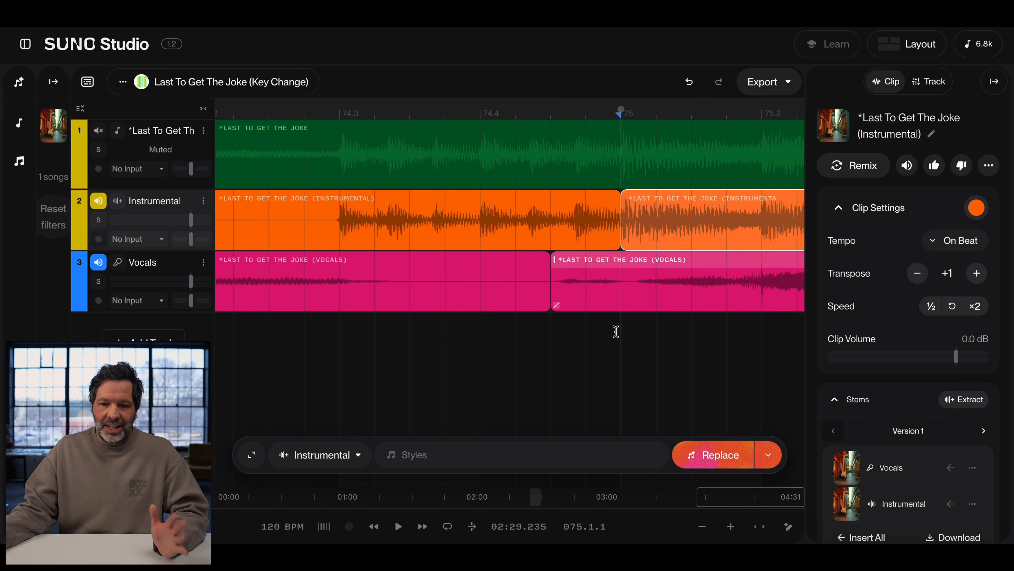
pyautogui.click(703, 528)
pyautogui.hscroll(-10, 530, 281)
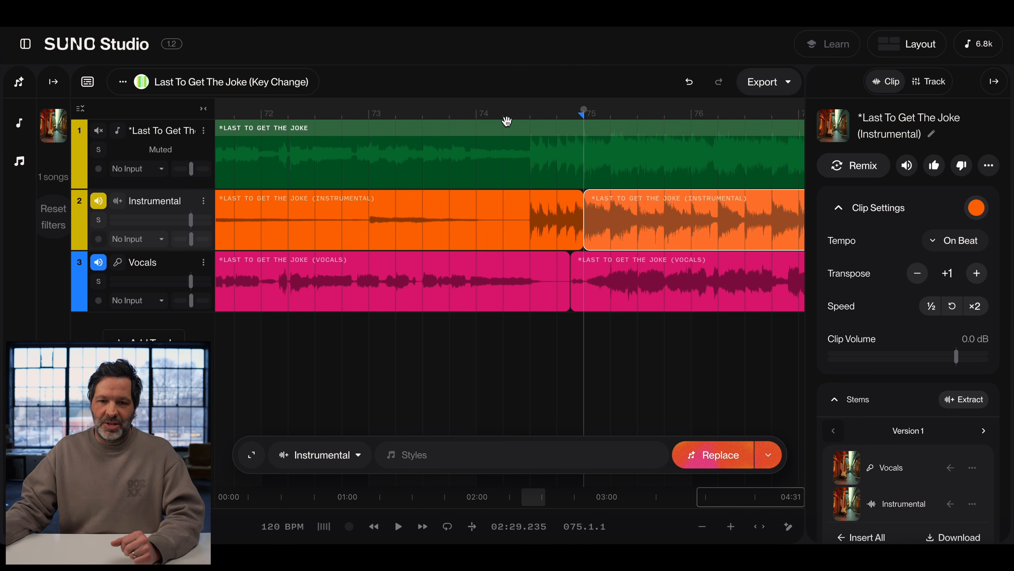
# Play the transition from 073.4.3, and extend the start of the transposed instrumental clip back to beat 74.4.
pyautogui.click(467, 105)
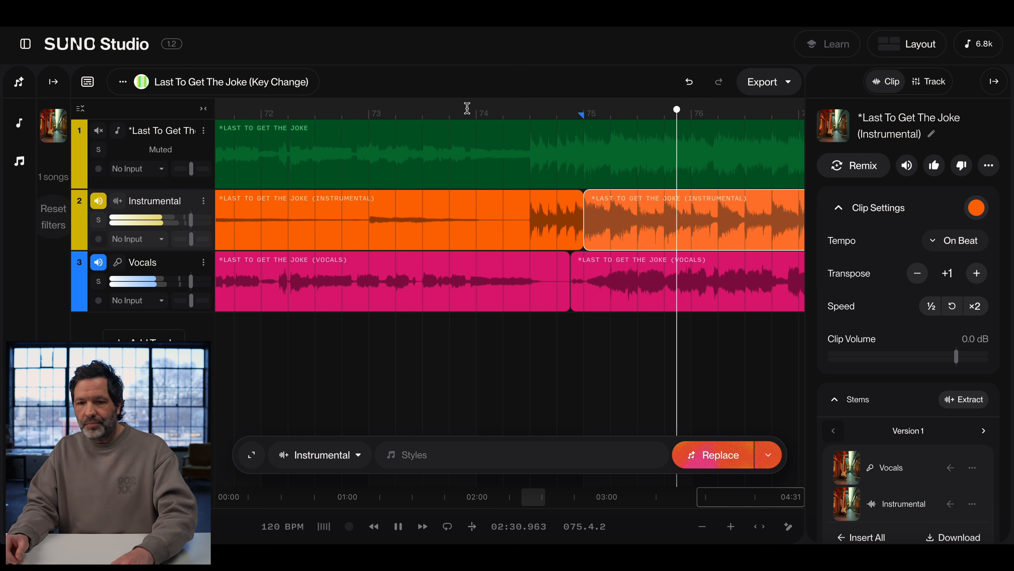
pyautogui.press('space')
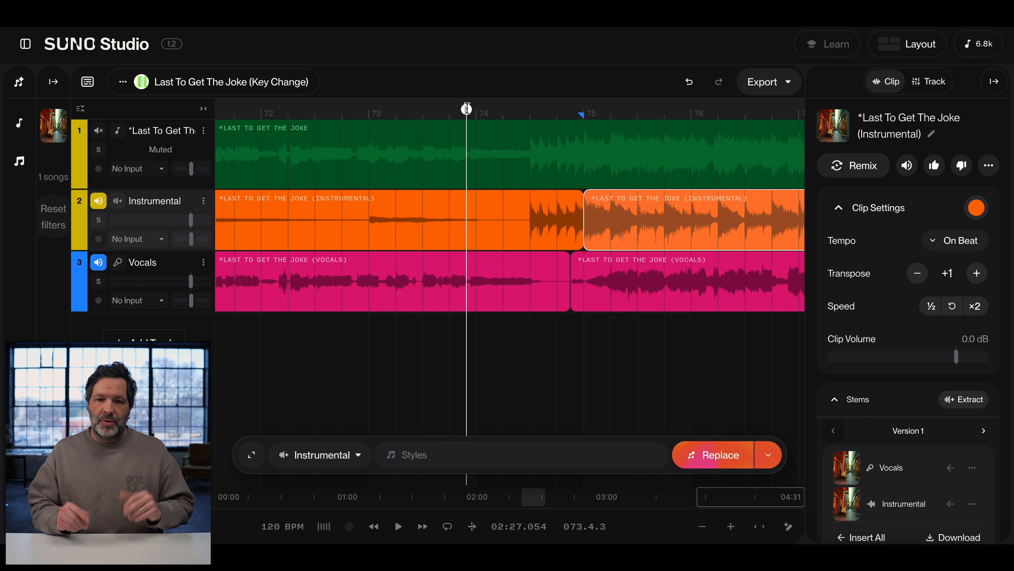
pyautogui.click(702, 526)
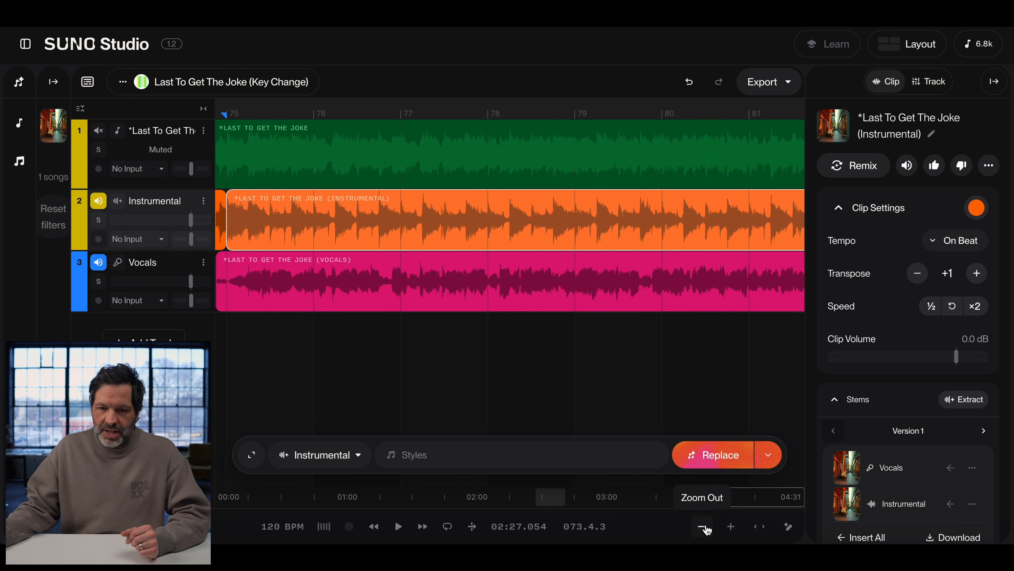
pyautogui.click(729, 527)
pyautogui.click(729, 526)
pyautogui.hscroll(-10, 476, 203)
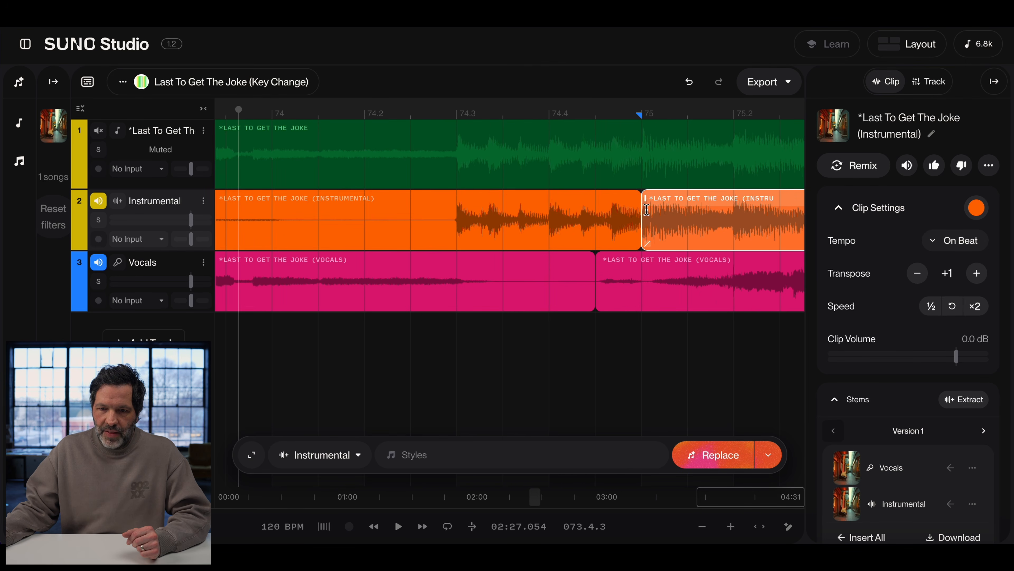
pyautogui.moveTo(638, 199); pyautogui.dragTo(549, 204)
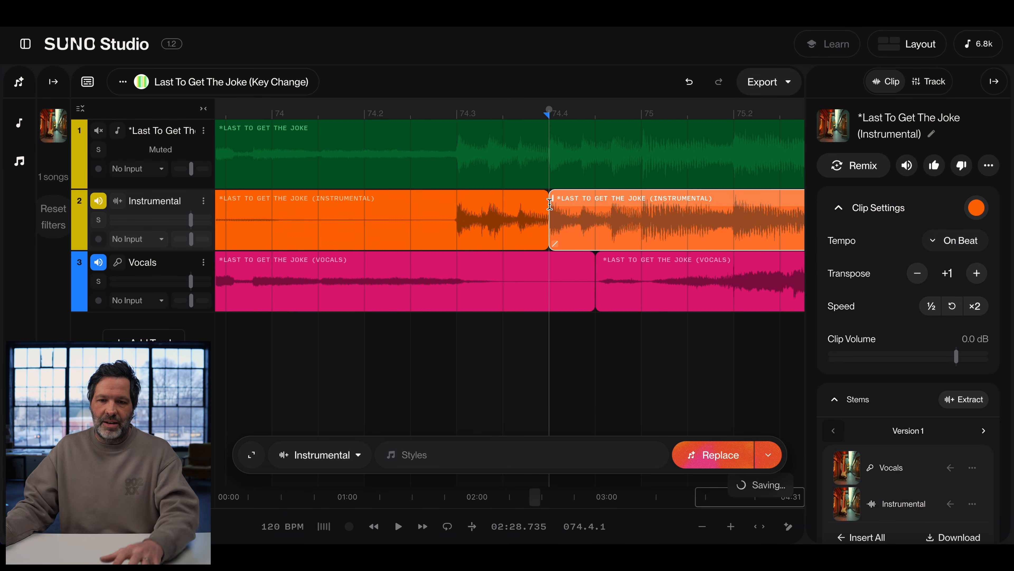
# Play the transition from 073.3.1, and extend the start of the transposed instrumental clip back to beat 74.3.
pyautogui.click(702, 526)
pyautogui.click(702, 526)
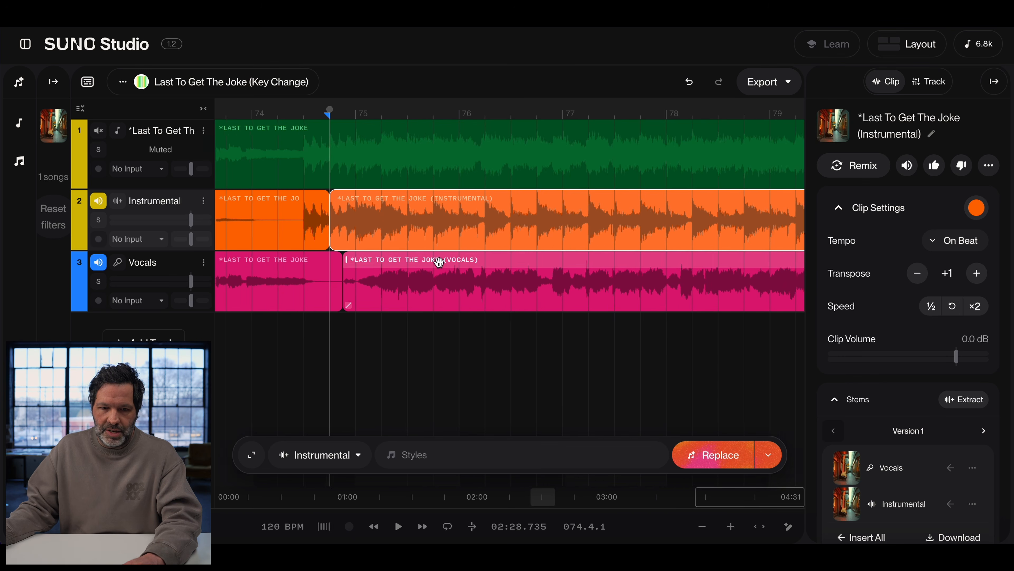
pyautogui.hscroll(-1, 439, 262)
pyautogui.click(236, 105)
pyautogui.press('space')
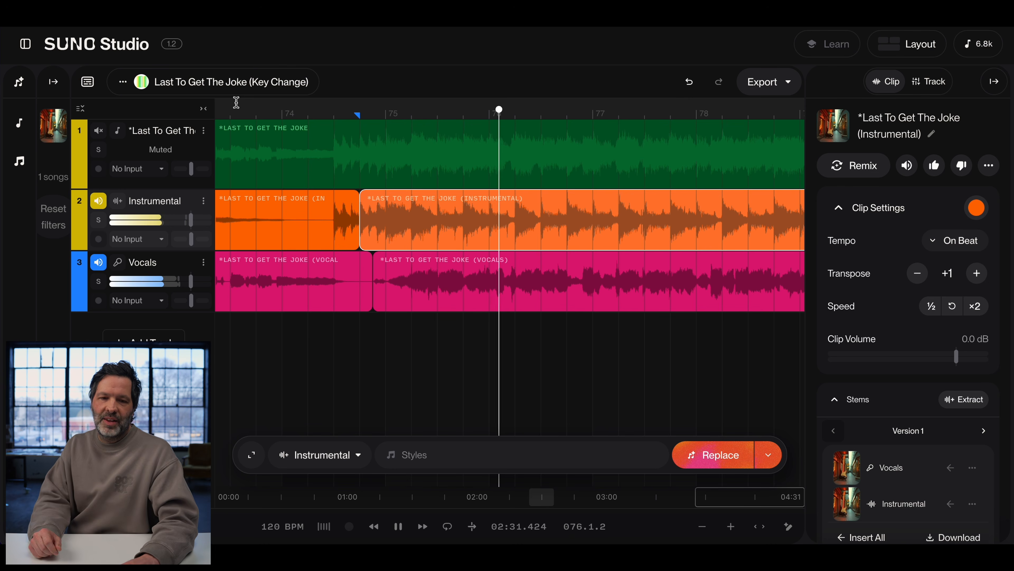
pyautogui.press('space')
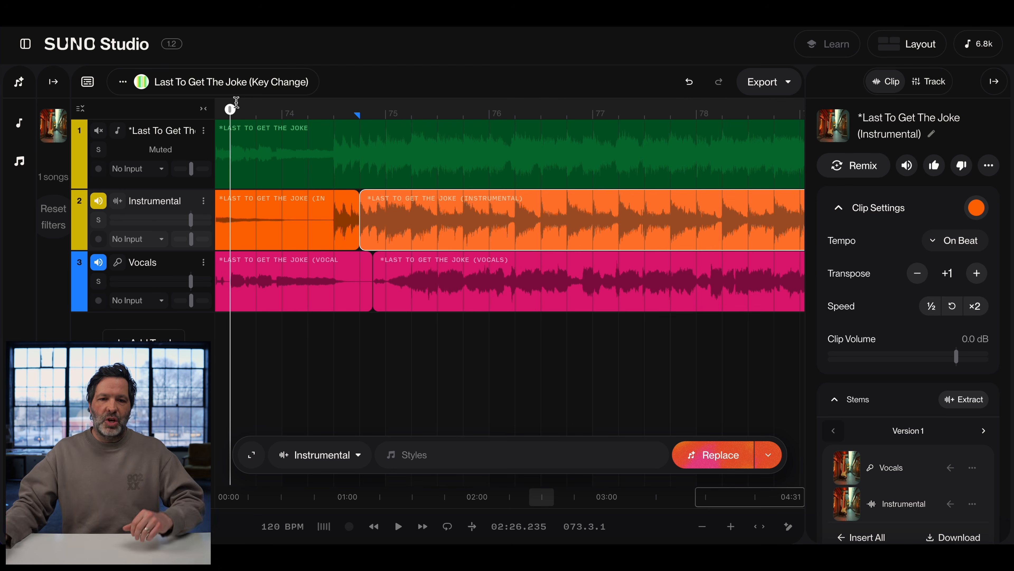
pyautogui.moveTo(352, 197); pyautogui.dragTo(335, 198)
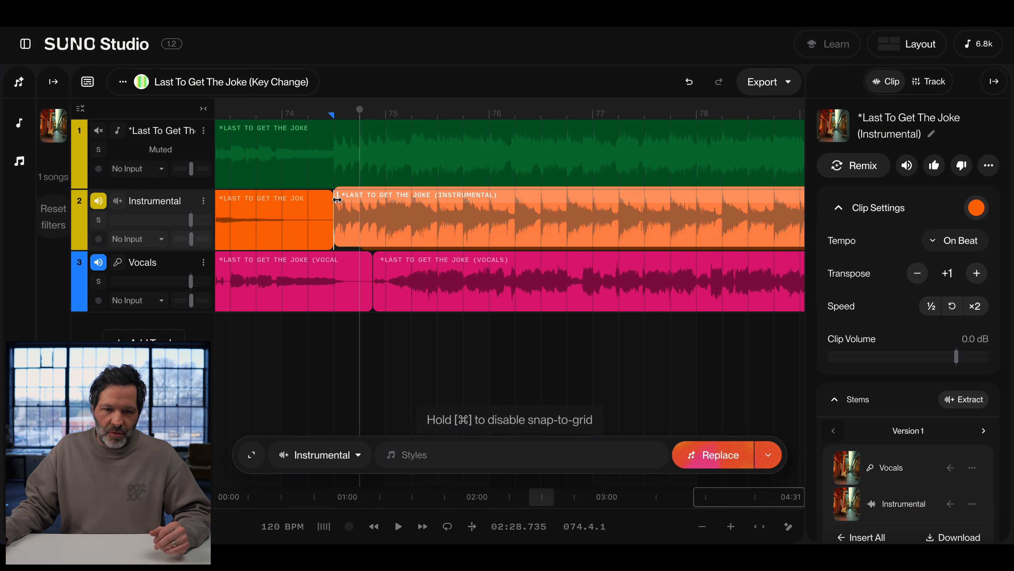
# Play both stems from about bar 64 towards the key change at beat 74.3, following the playback along the timeline.
pyautogui.hscroll(-5, 369, 199)
pyautogui.click(702, 526)
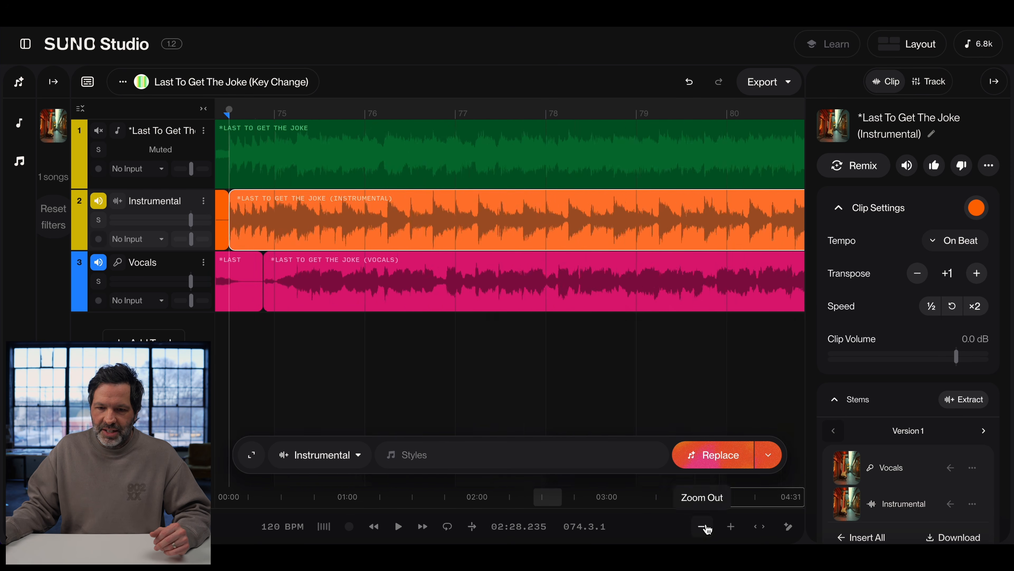
pyautogui.click(702, 527)
pyautogui.hscroll(-3, 504, 224)
pyautogui.hscroll(-3, 504, 224)
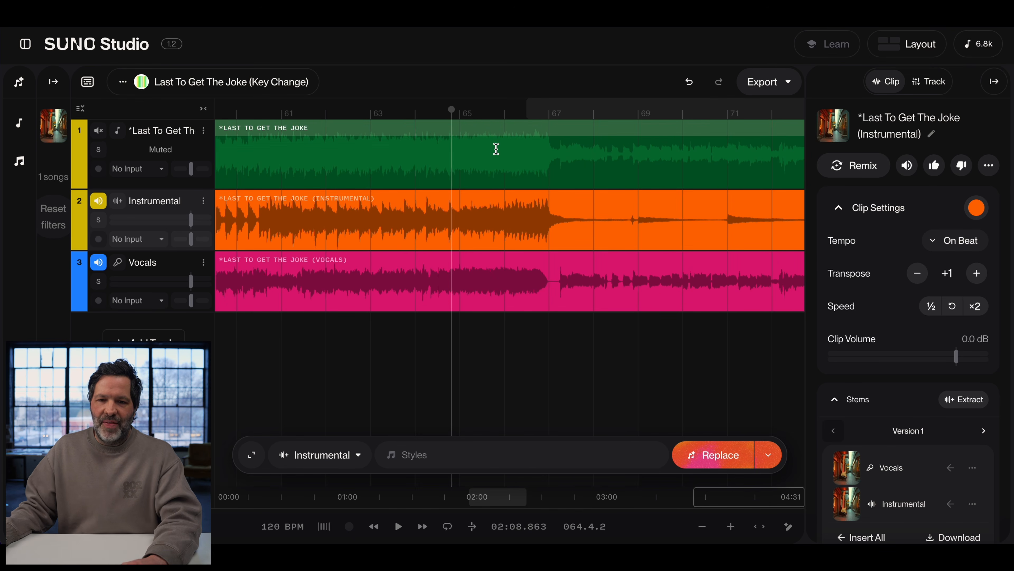
pyautogui.hscroll(2, 497, 149)
pyautogui.click(359, 111)
pyautogui.press('space')
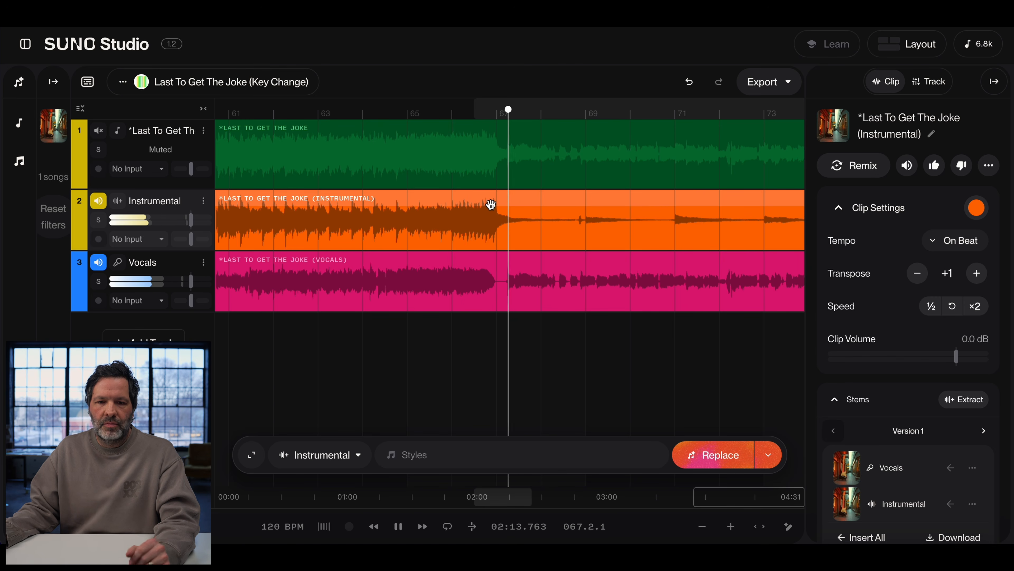
pyautogui.hscroll(2, 568, 229)
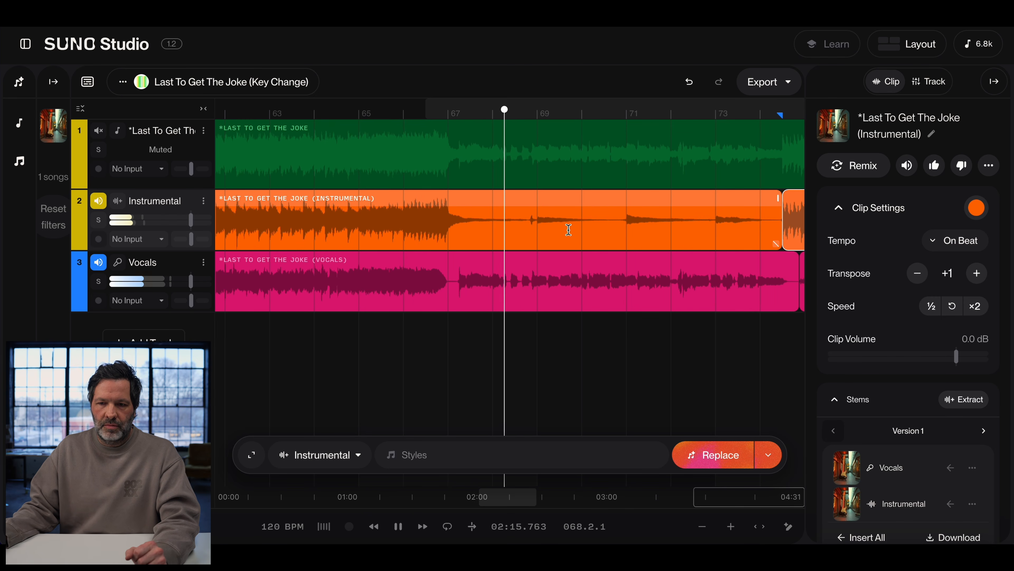
pyautogui.hscroll(3, 569, 229)
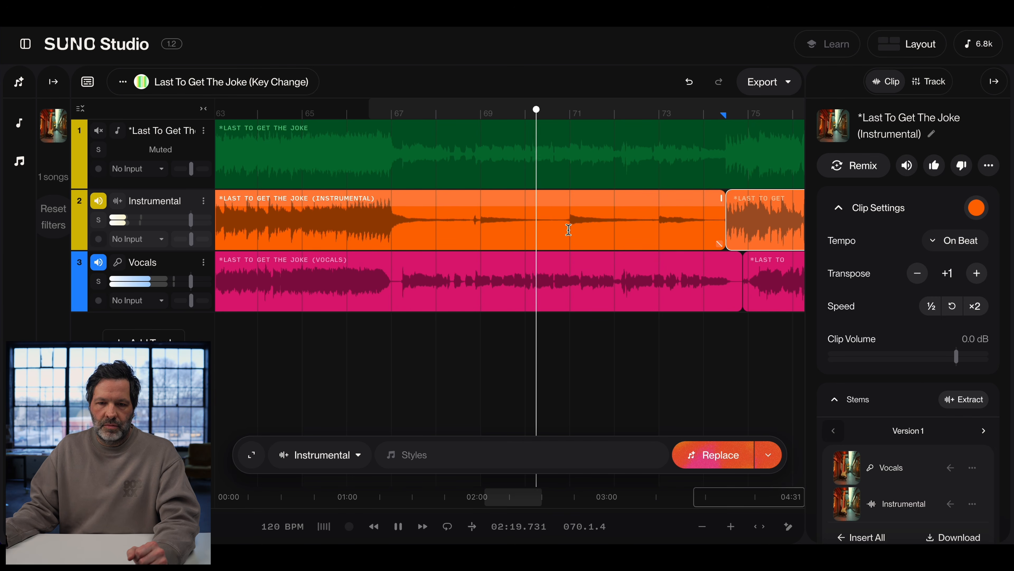
pyautogui.hscroll(6, 569, 230)
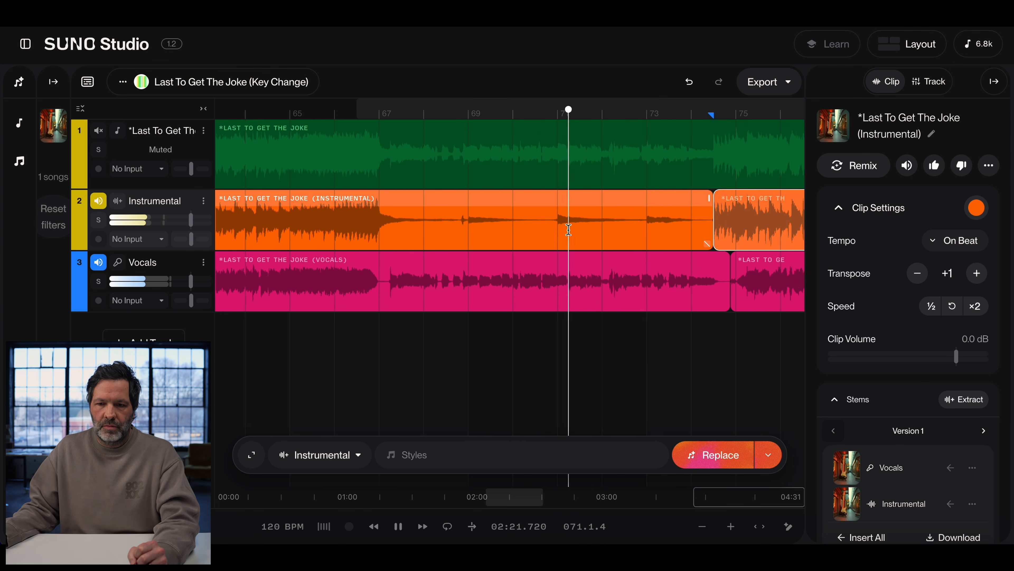
pyautogui.hscroll(8, 569, 230)
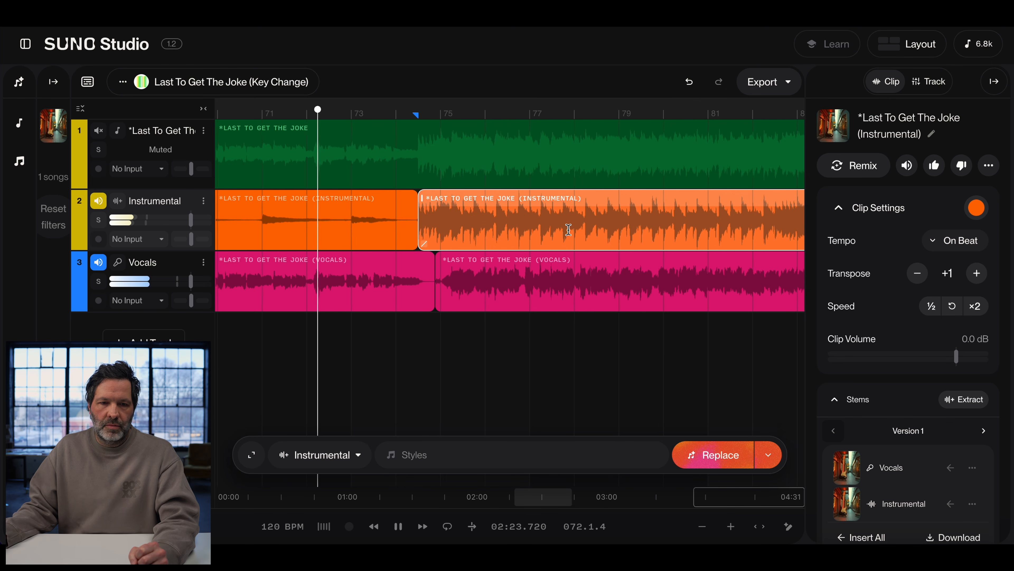